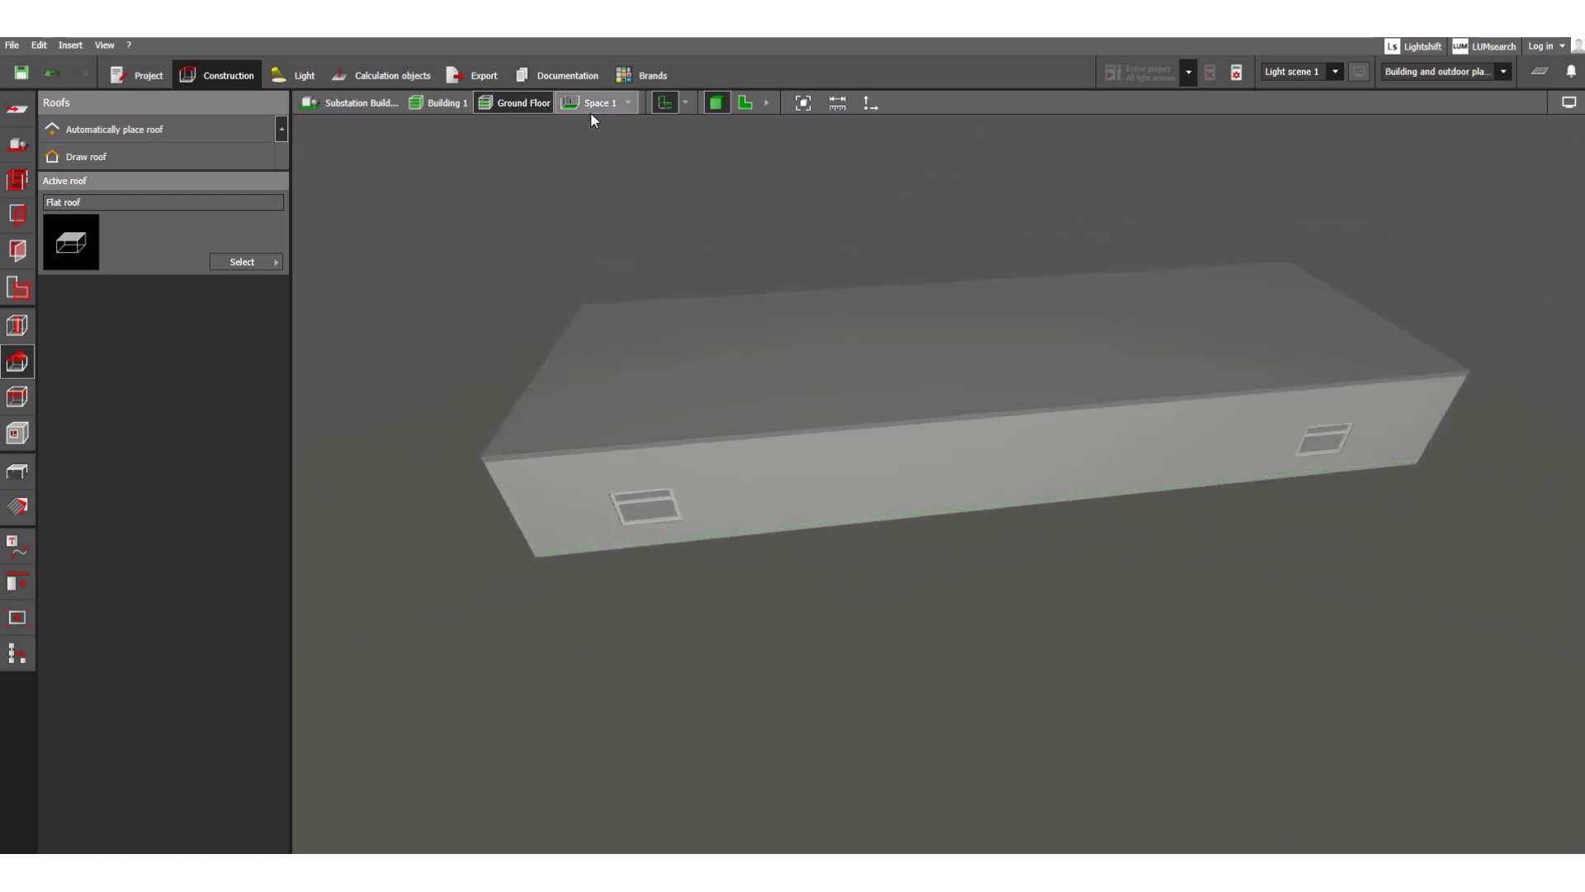
# - Show the ground floor in plan view and bring up the ceiling construction tools
pyautogui.click(743, 102)
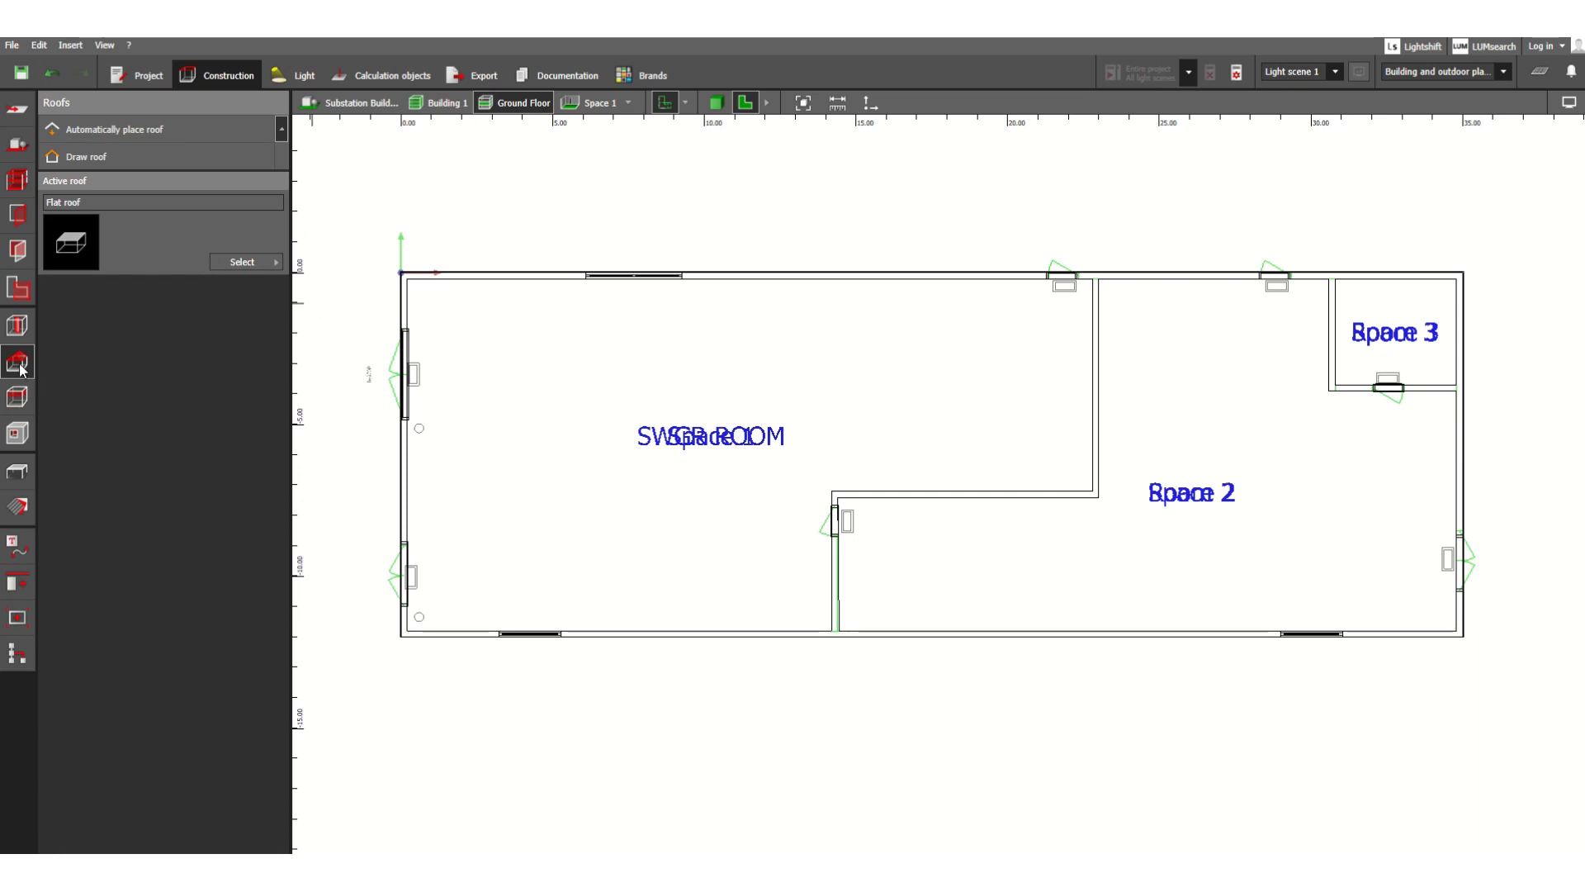
pyautogui.click(19, 400)
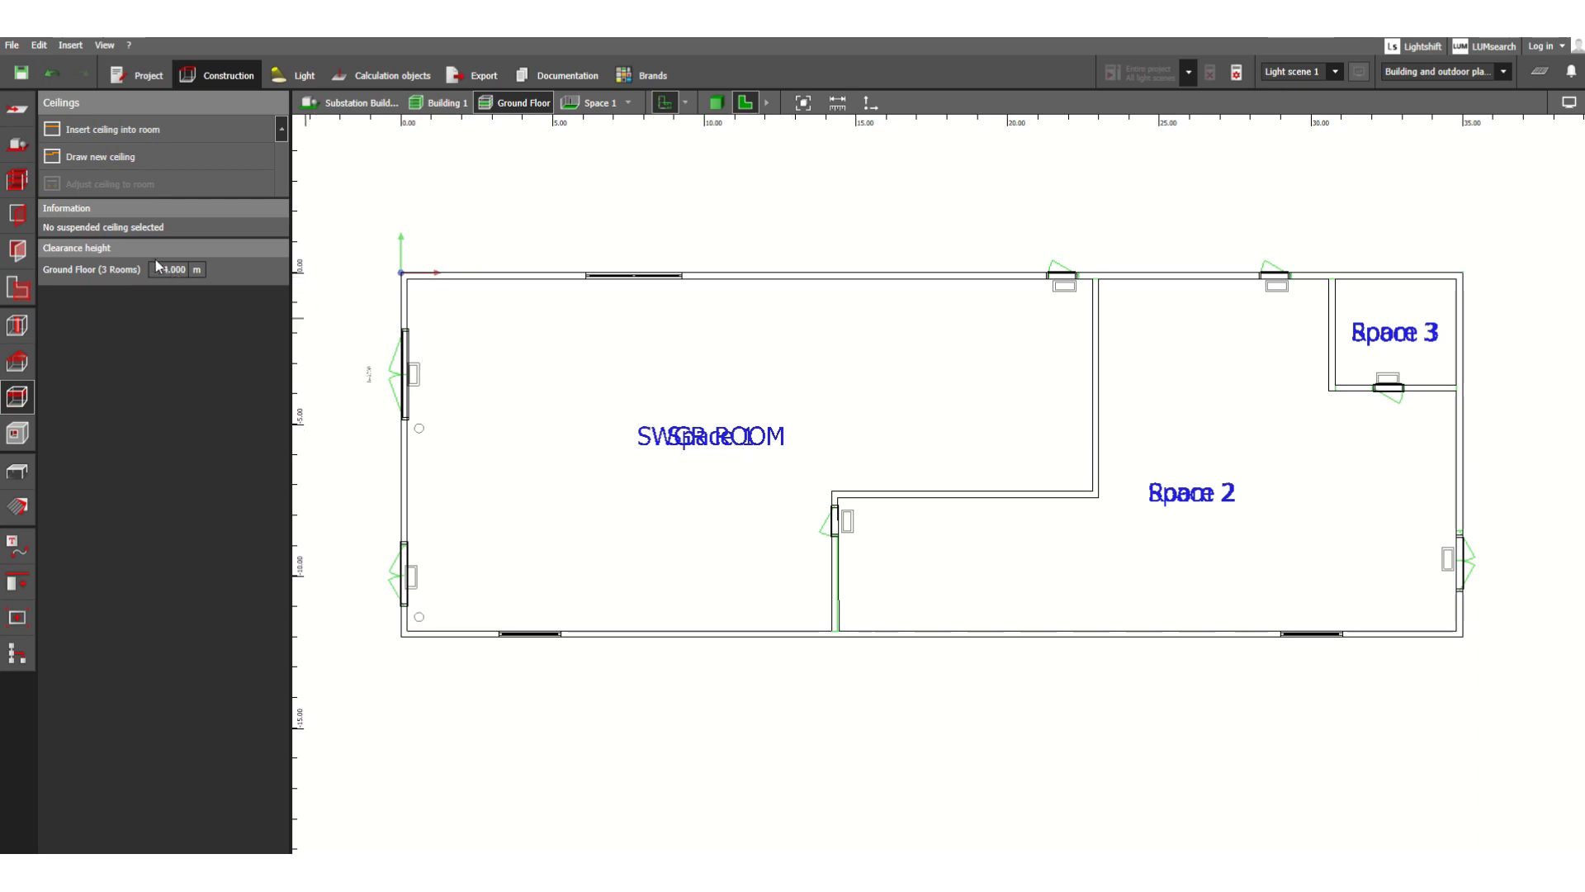
pyautogui.click(87, 136)
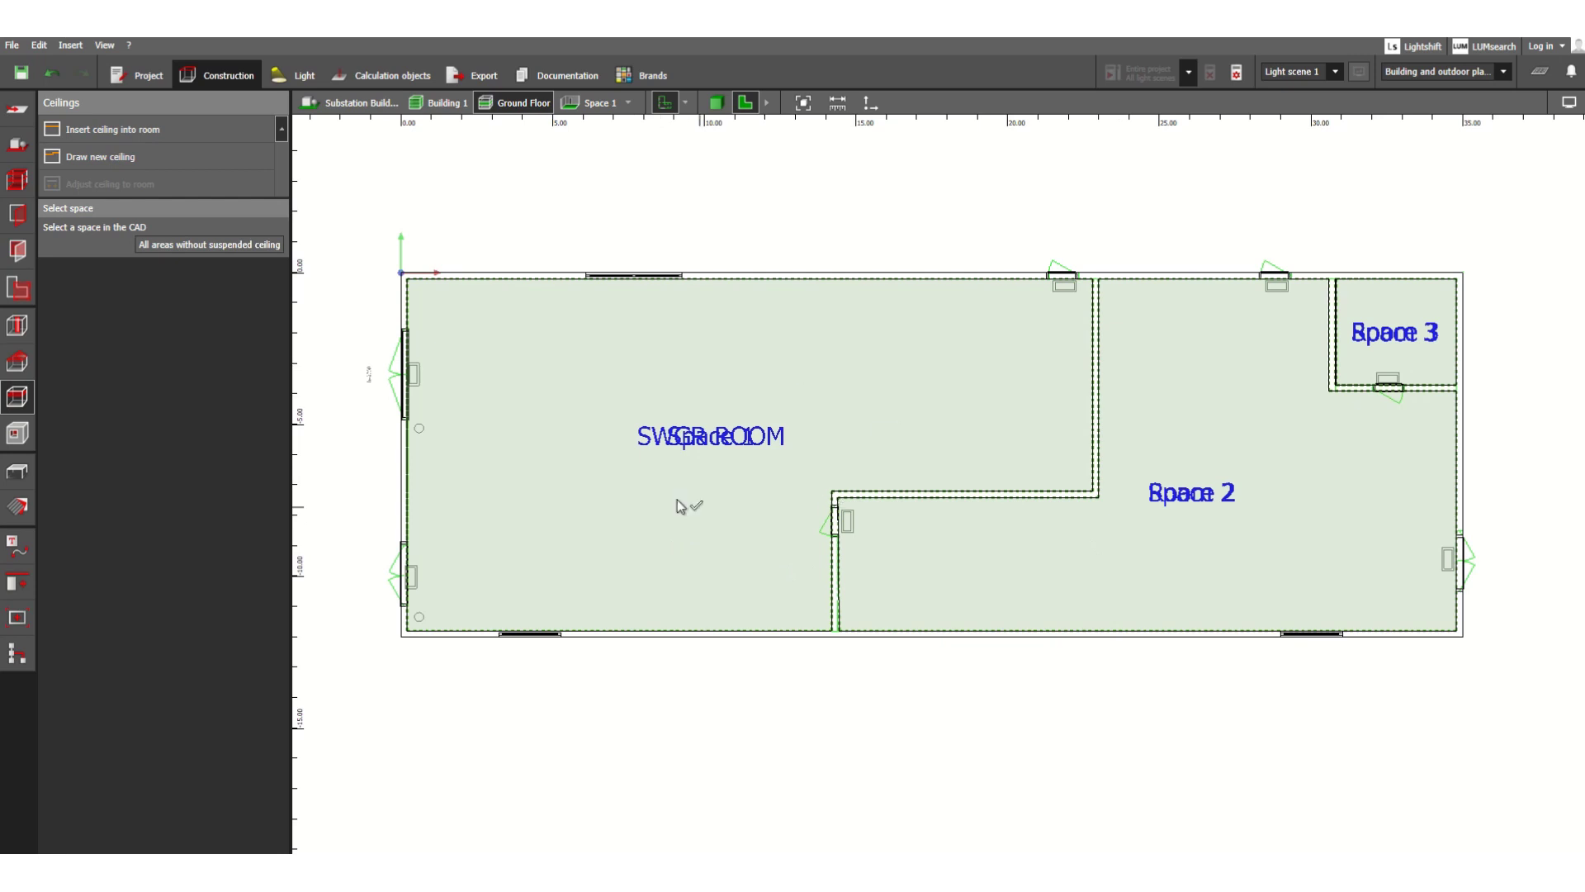
pyautogui.click(829, 404)
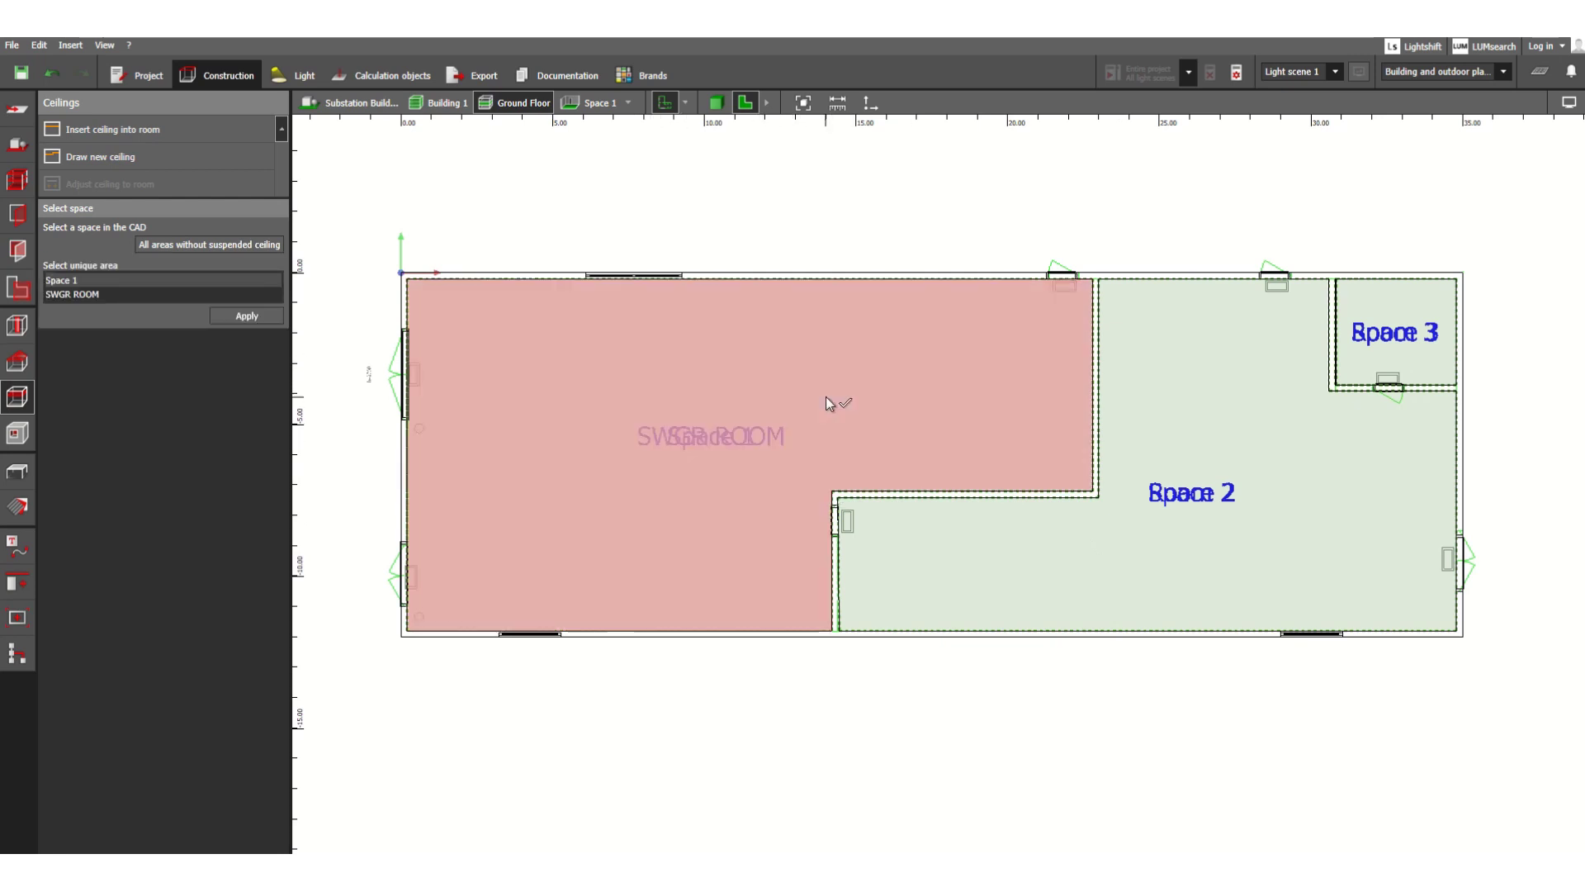
pyautogui.click(1023, 556)
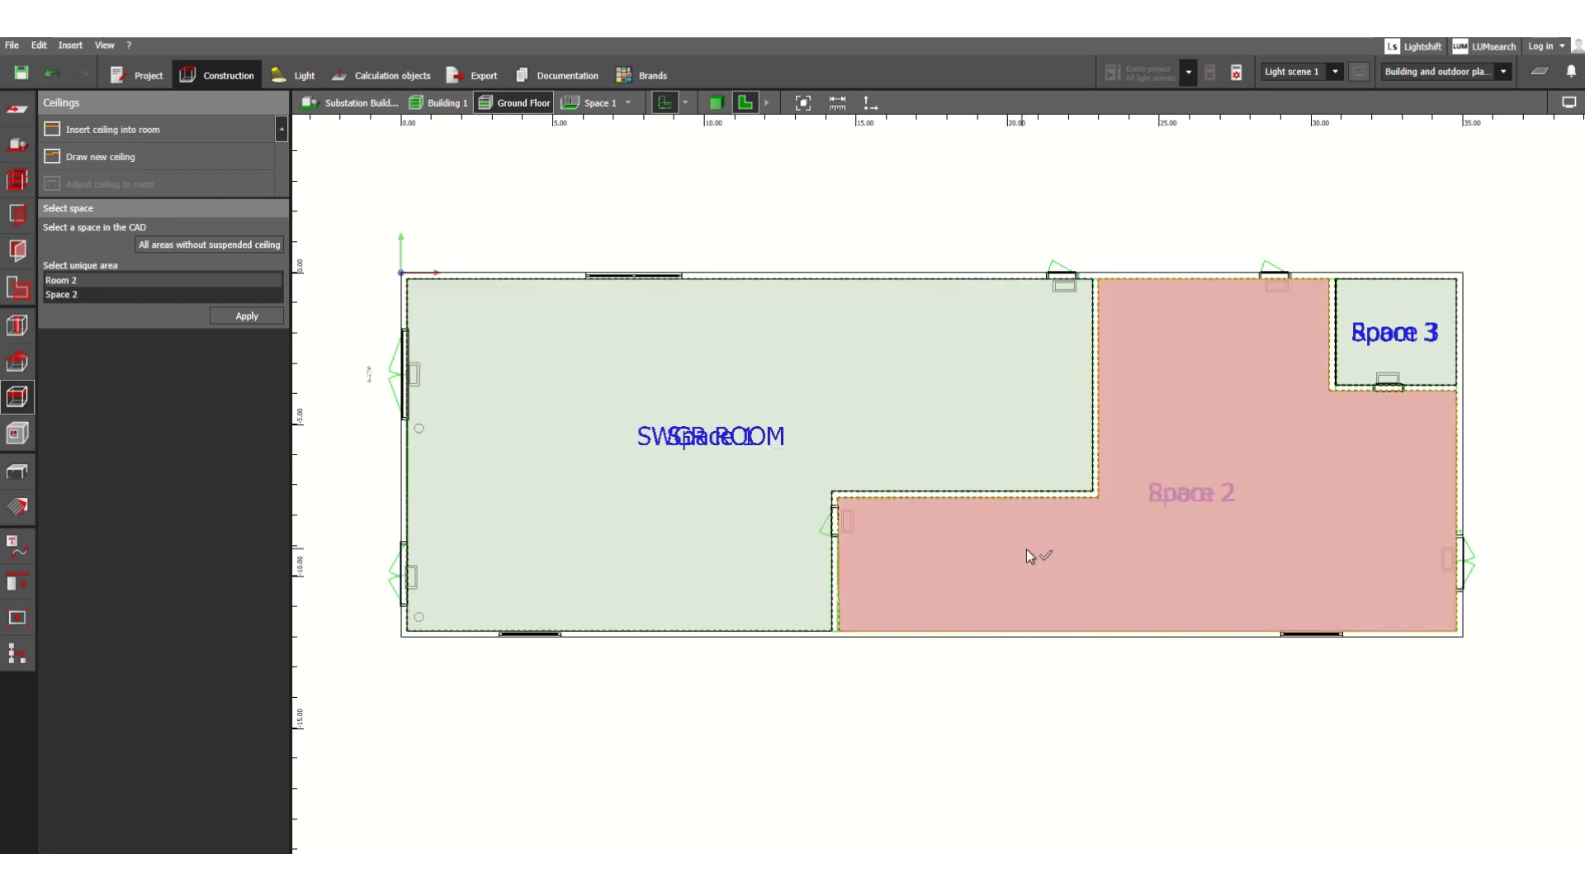
pyautogui.click(849, 385)
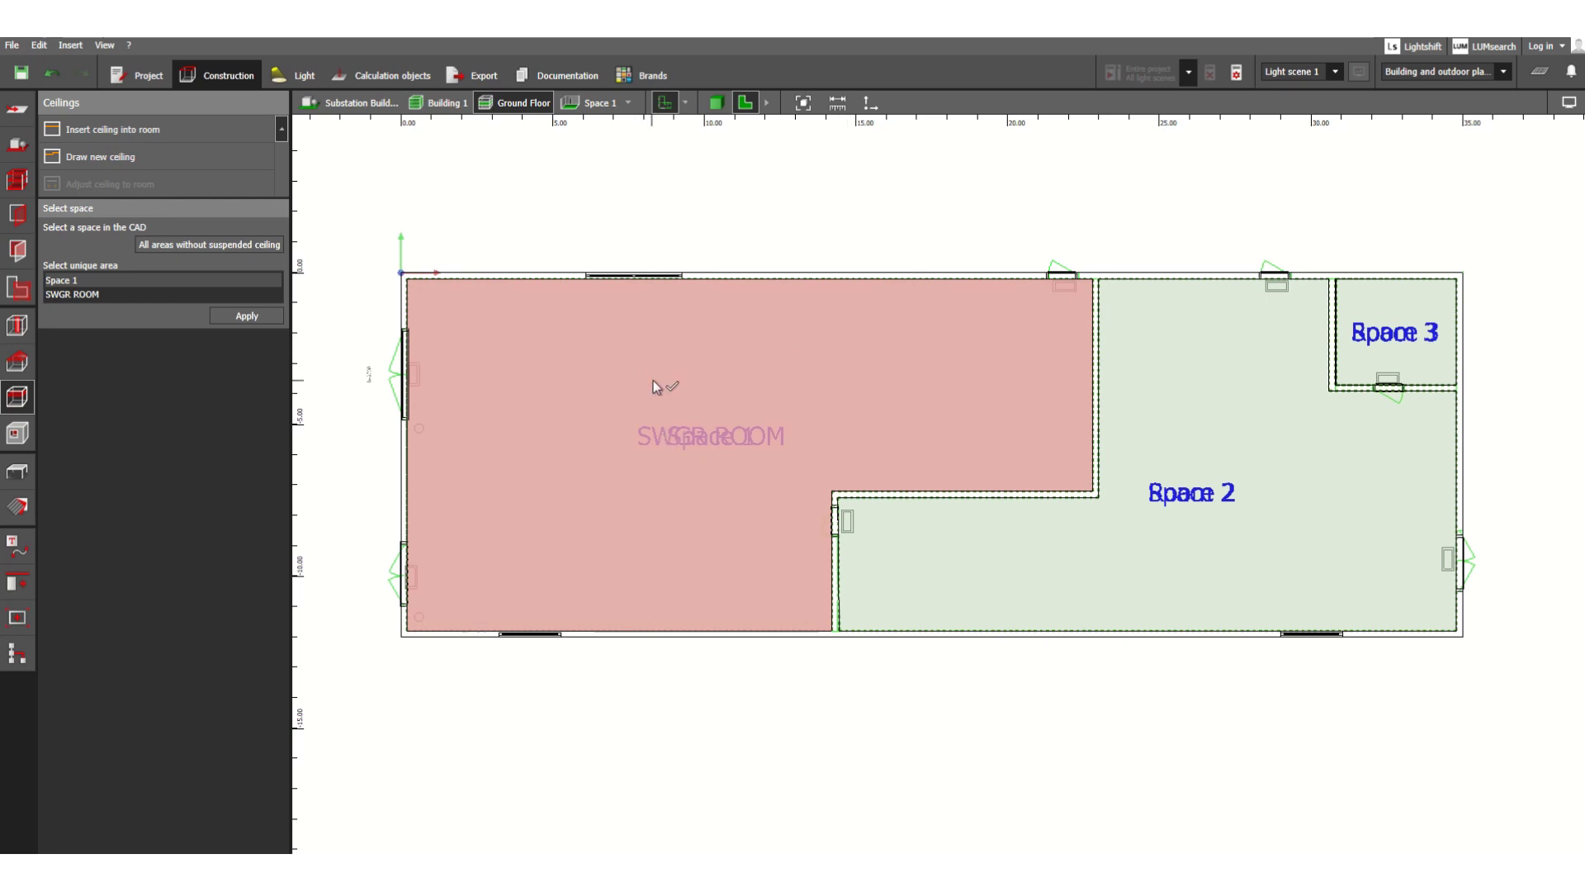
pyautogui.click(717, 103)
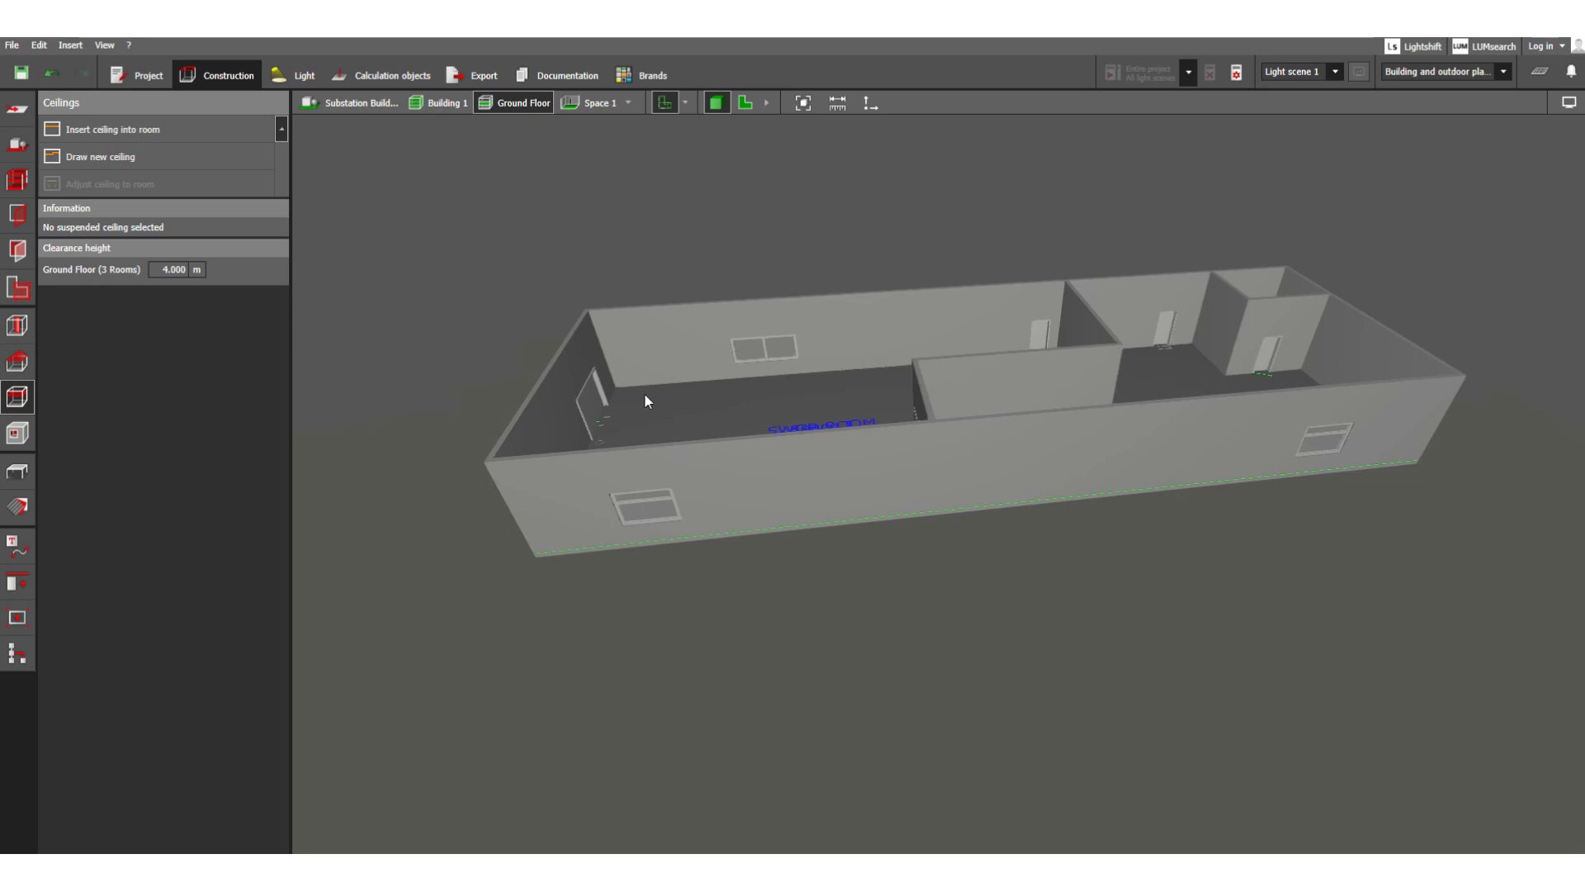
pyautogui.moveTo(644, 393); pyautogui.dragTo(680, 450)
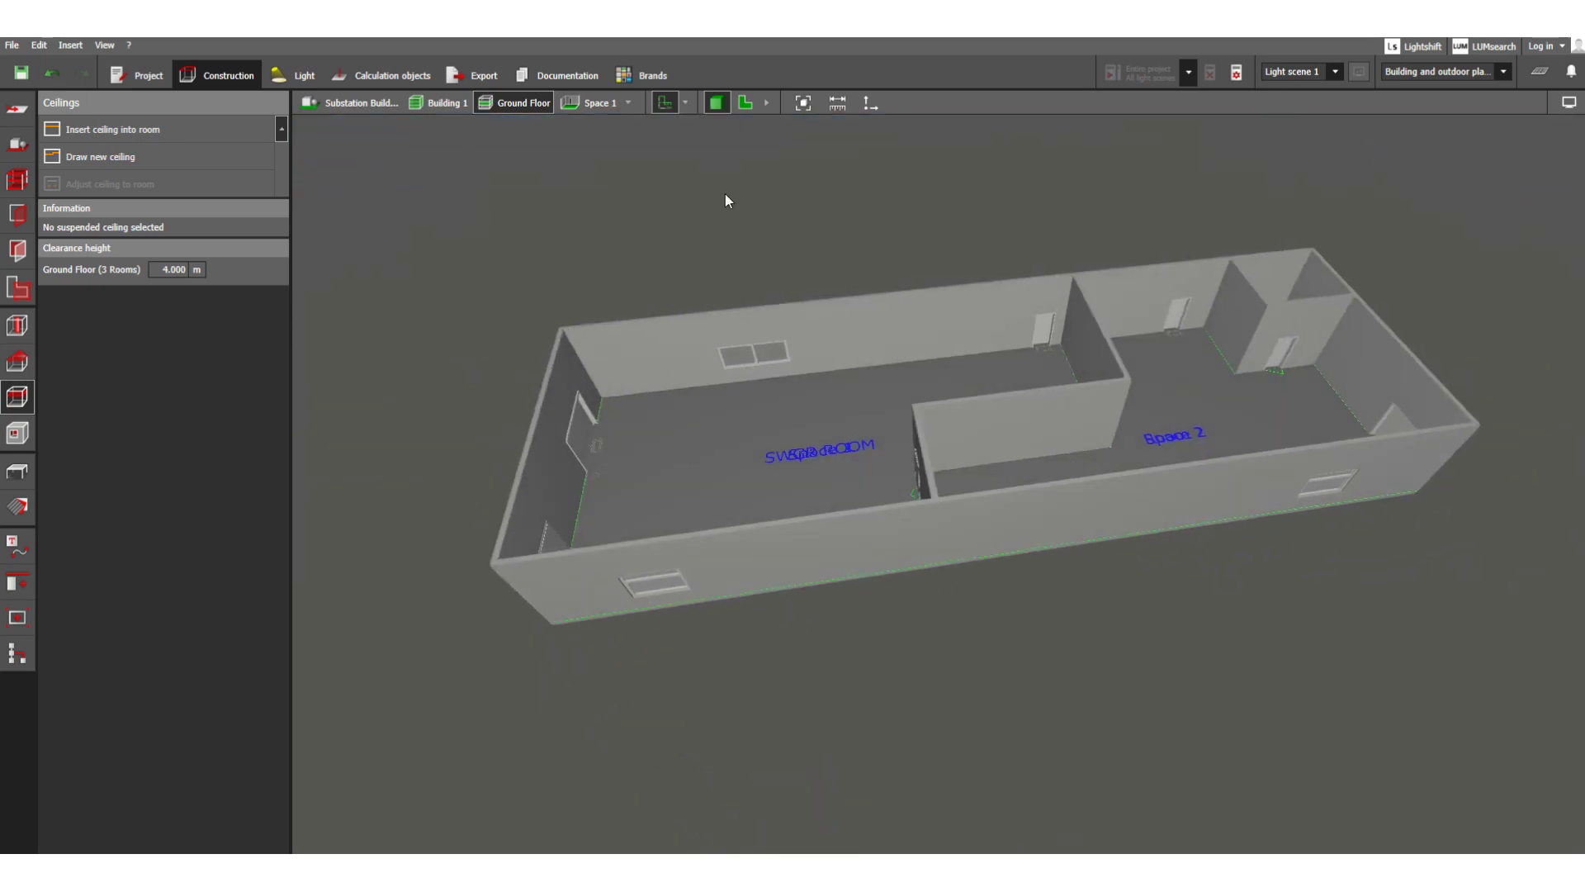
pyautogui.click(744, 104)
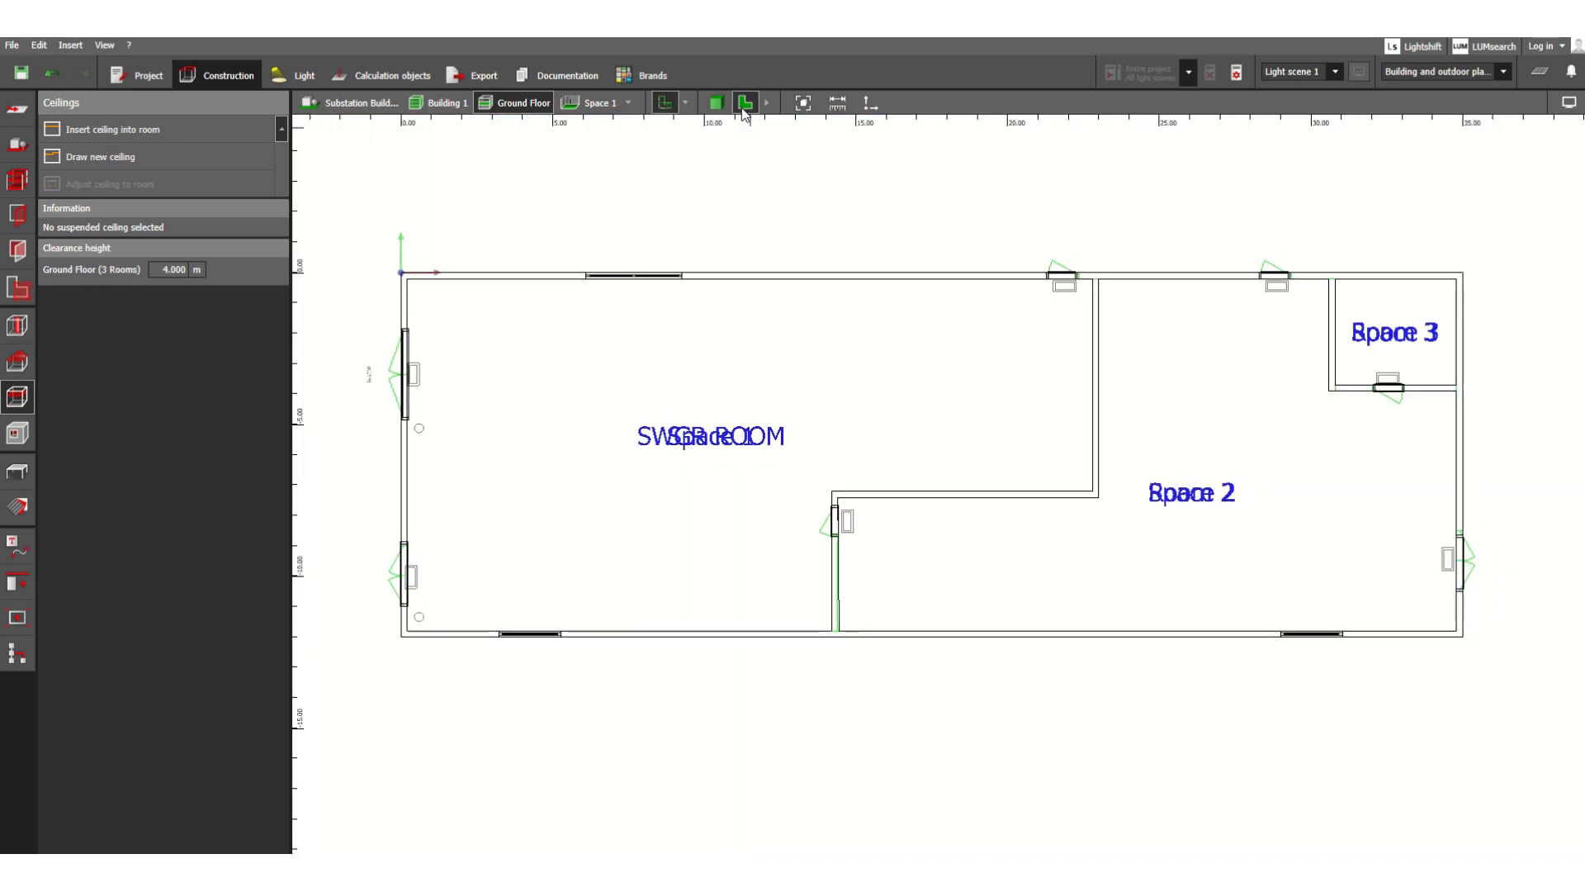
pyautogui.click(121, 130)
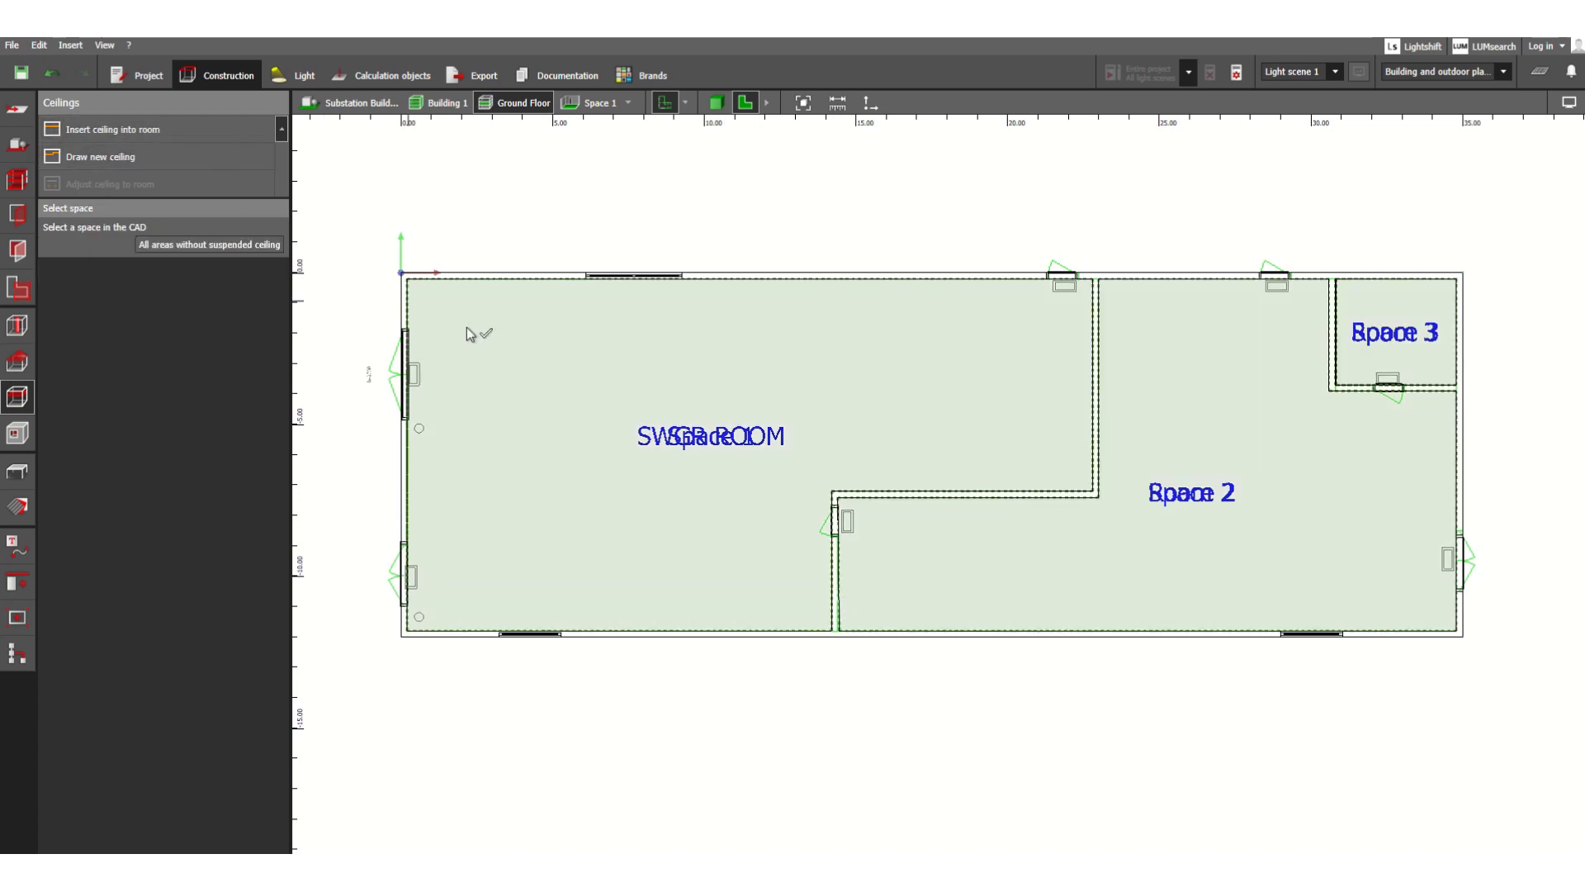
pyautogui.click(443, 104)
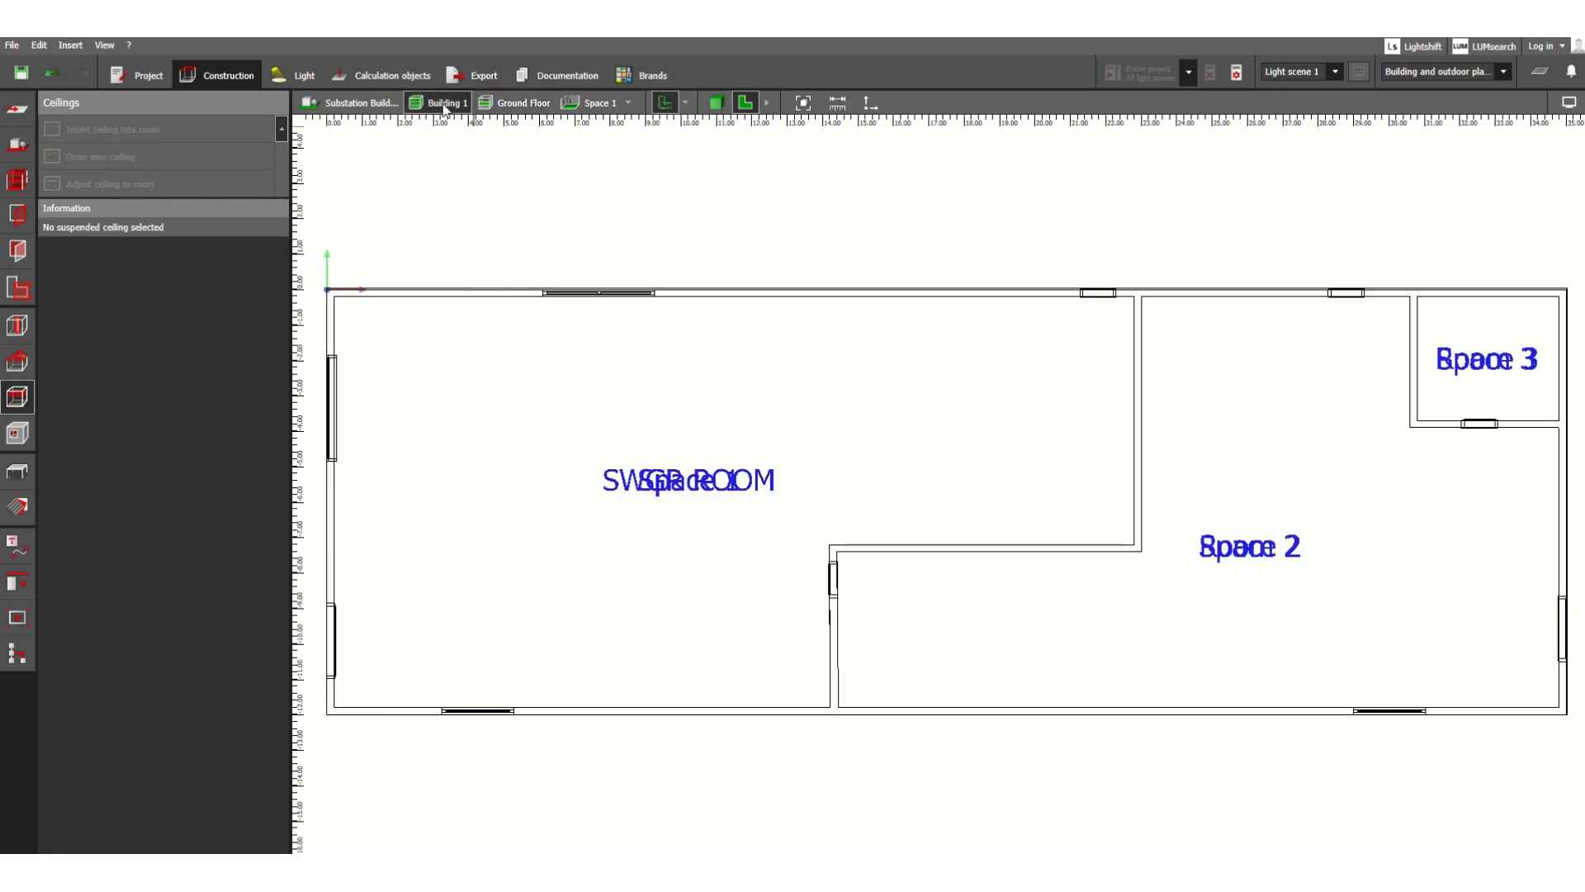
pyautogui.click(525, 108)
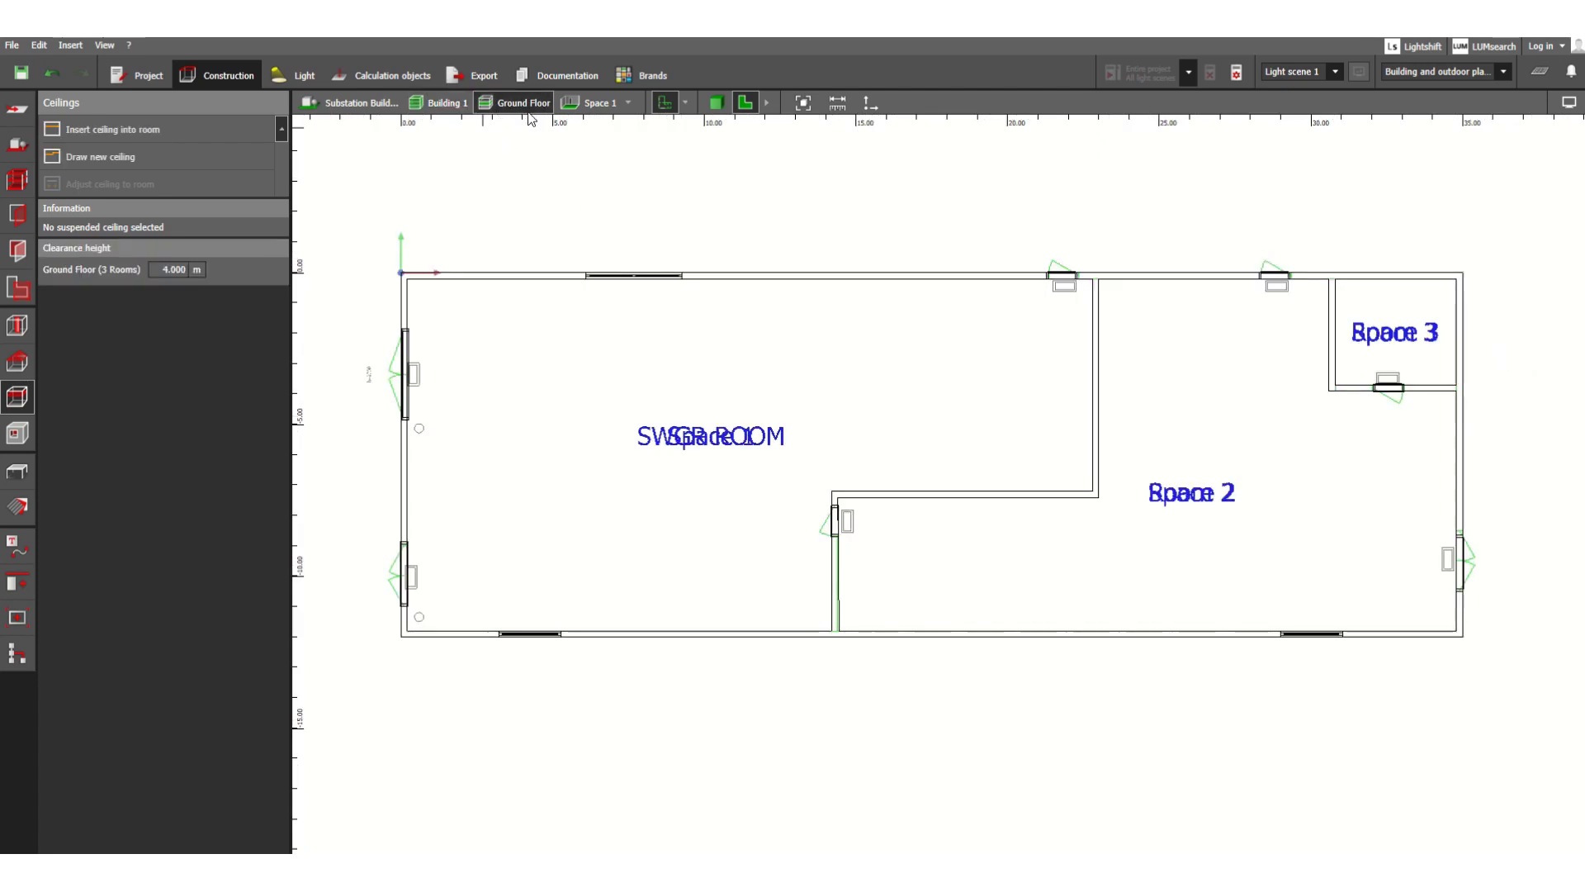
# - Insert suspended ceilings into all ground floor areas that have no suspended ceiling
pyautogui.click(113, 129)
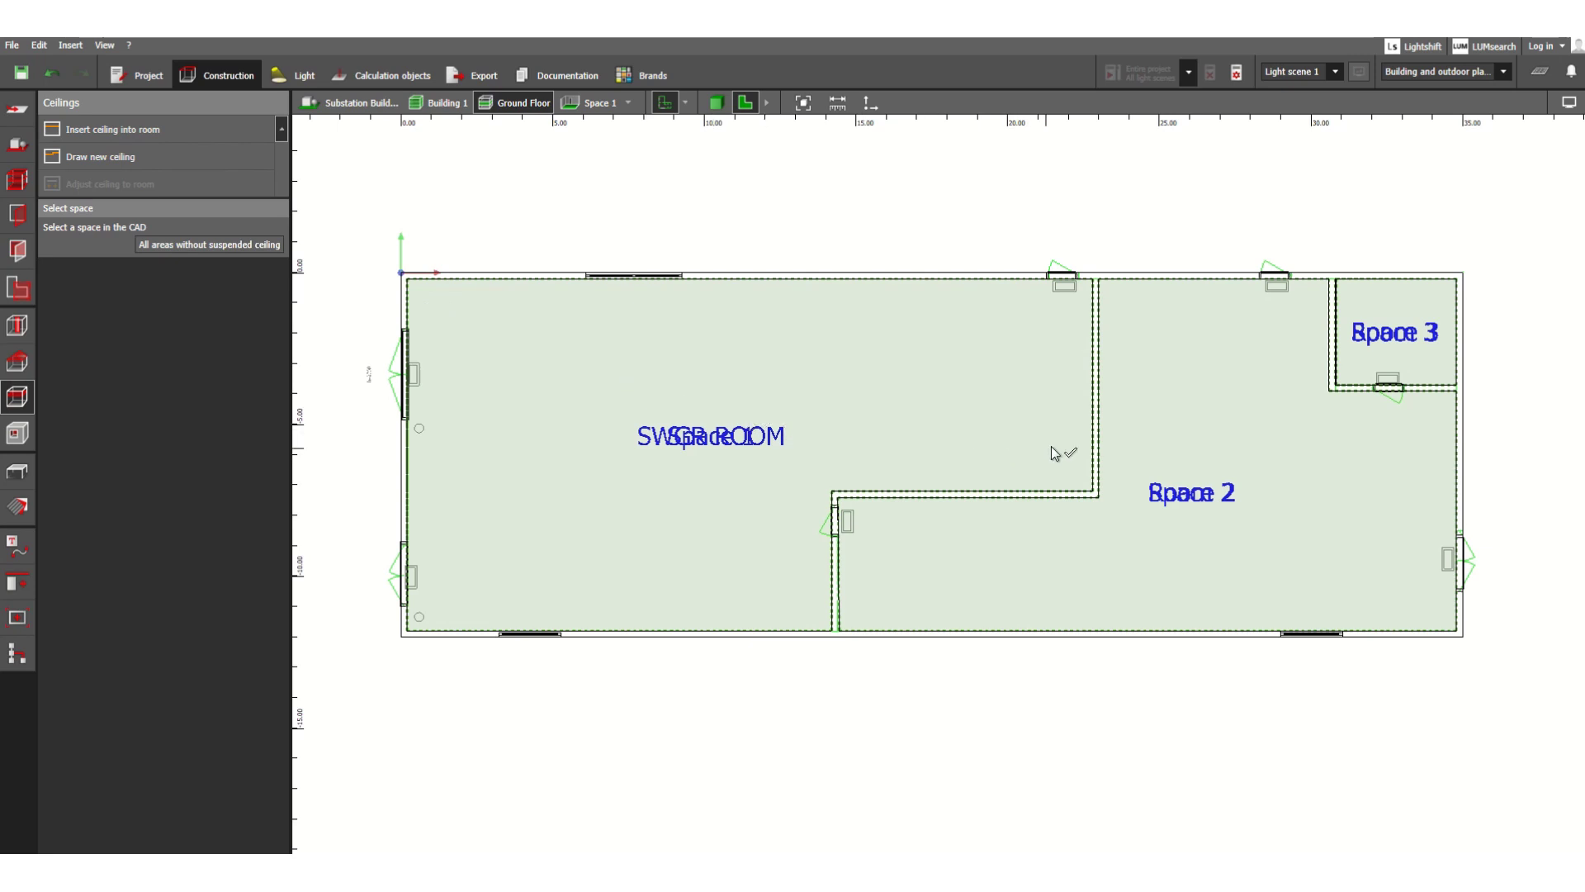
pyautogui.click(1008, 381)
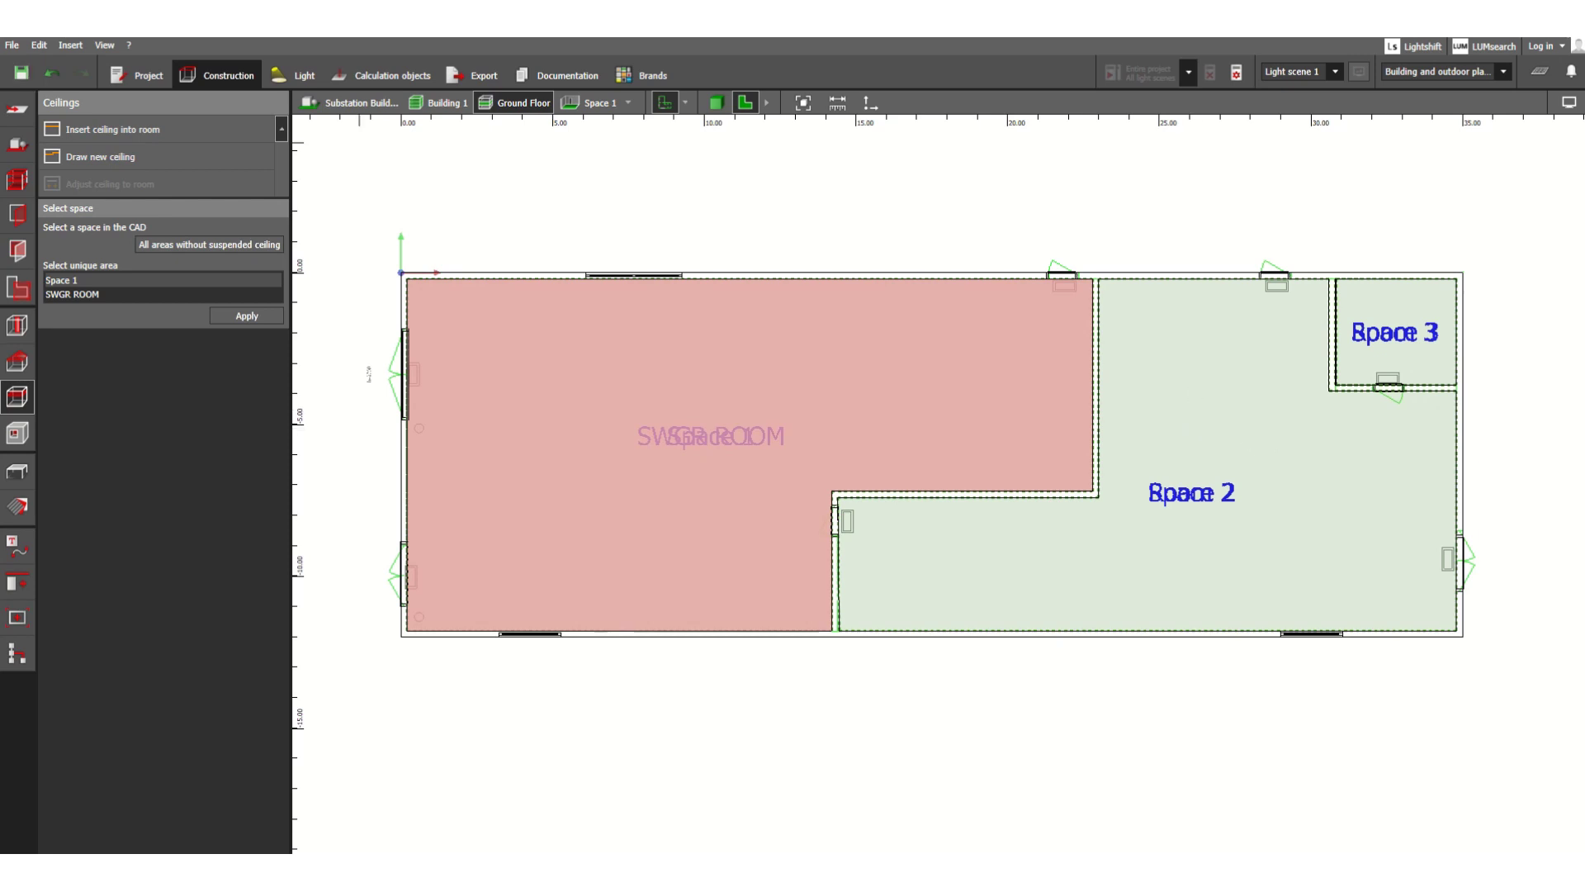
pyautogui.click(210, 244)
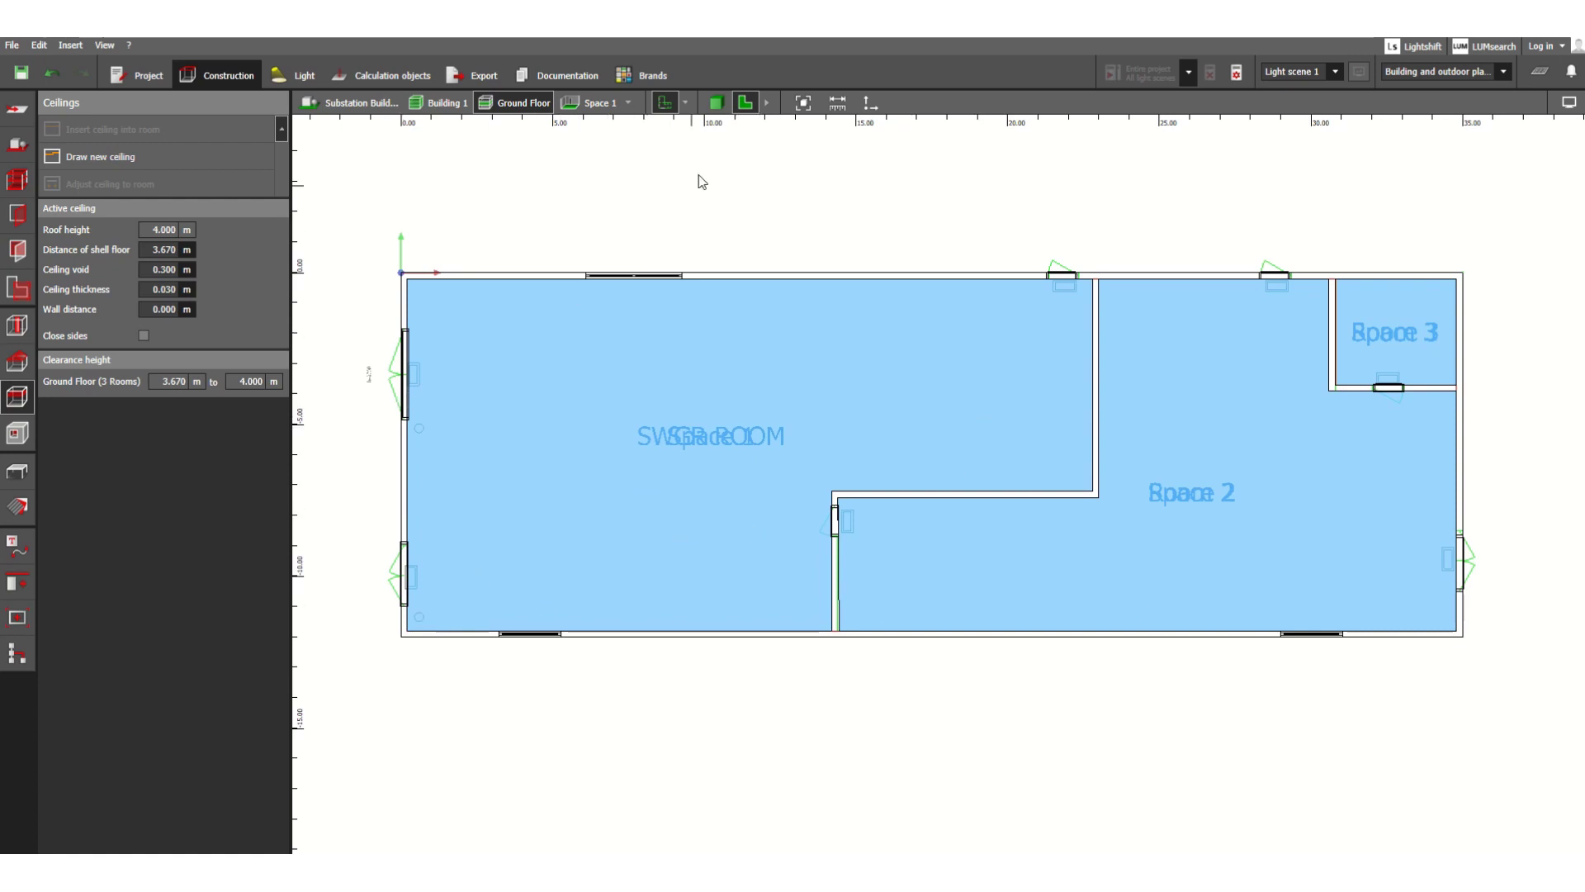
# - Examine the inserted ceilings in 3D, checking their gap below the wall tops against the ceiling void and thickness settings
pyautogui.click(718, 103)
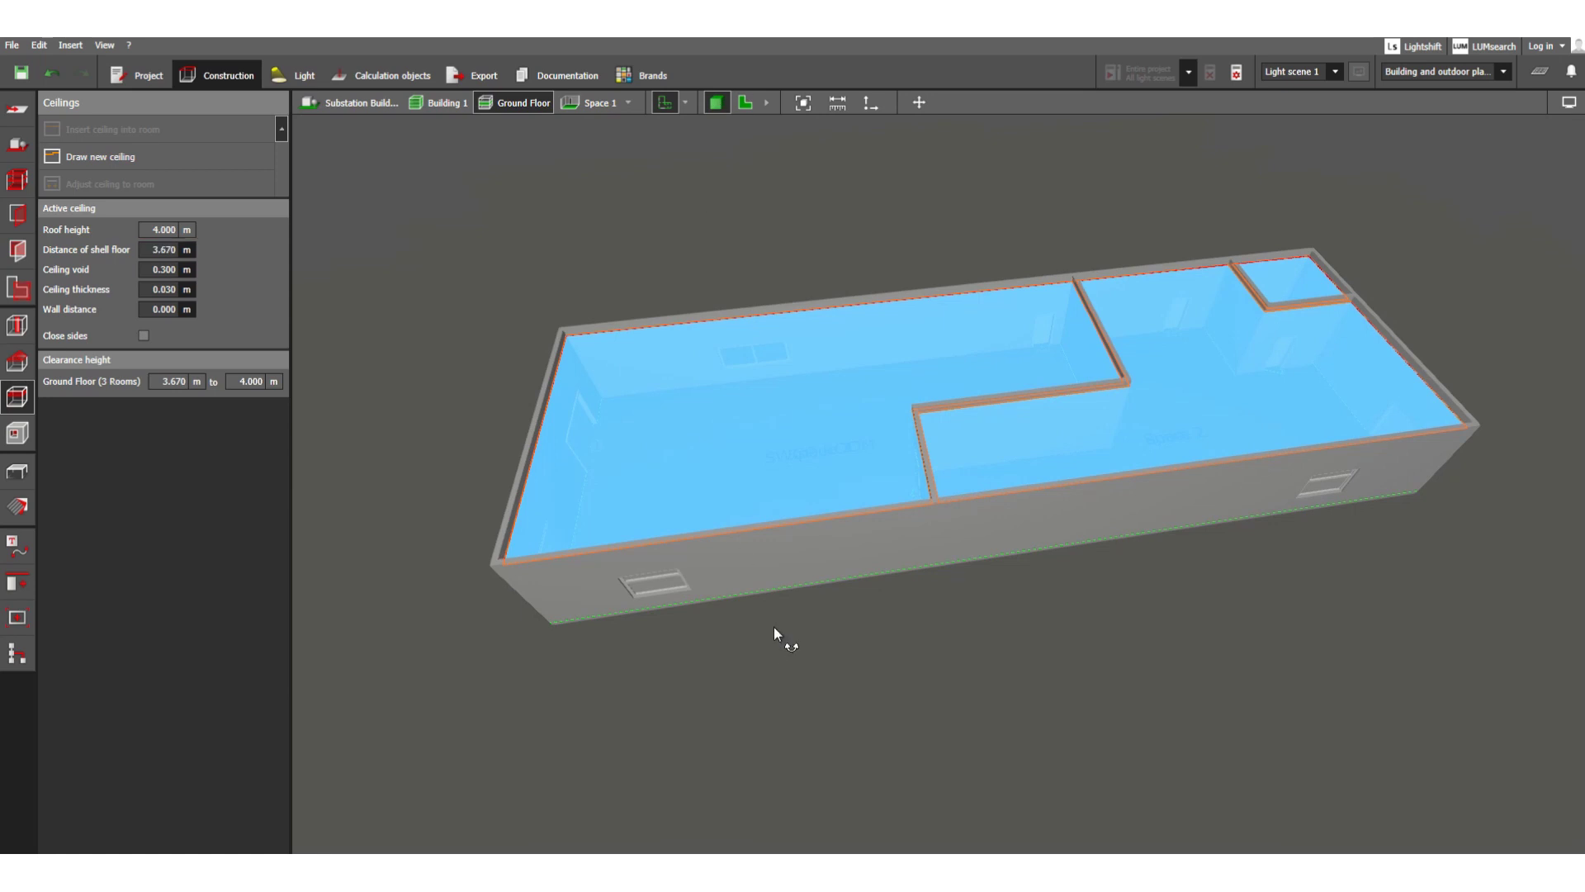
pyautogui.moveTo(778, 637); pyautogui.dragTo(743, 631)
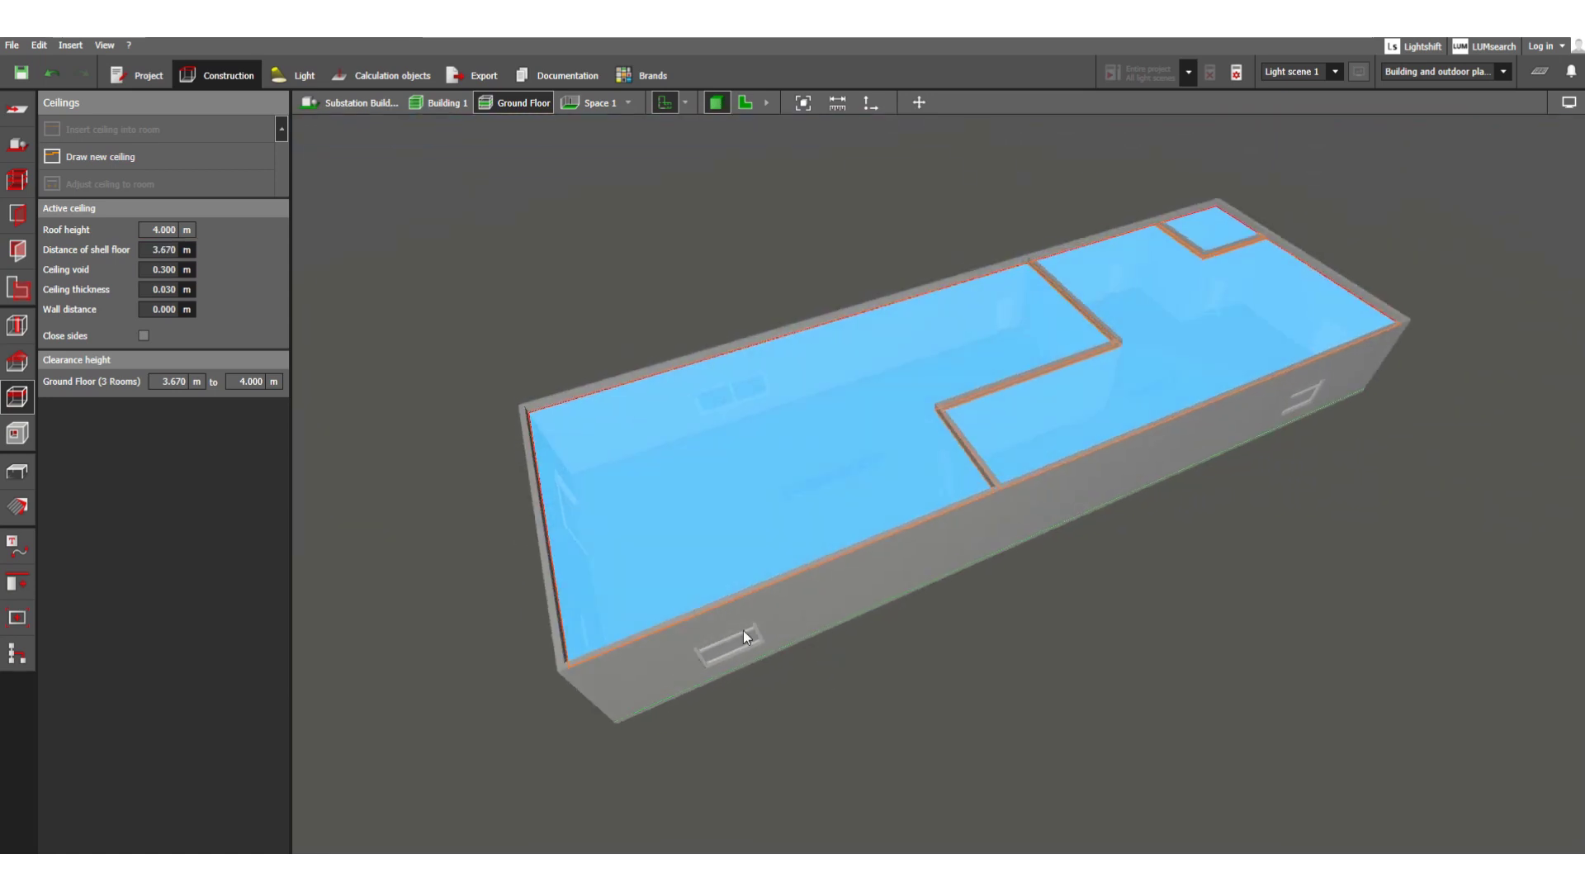
pyautogui.scroll(5, 588, 637)
pyautogui.scroll(-5, 448, 574)
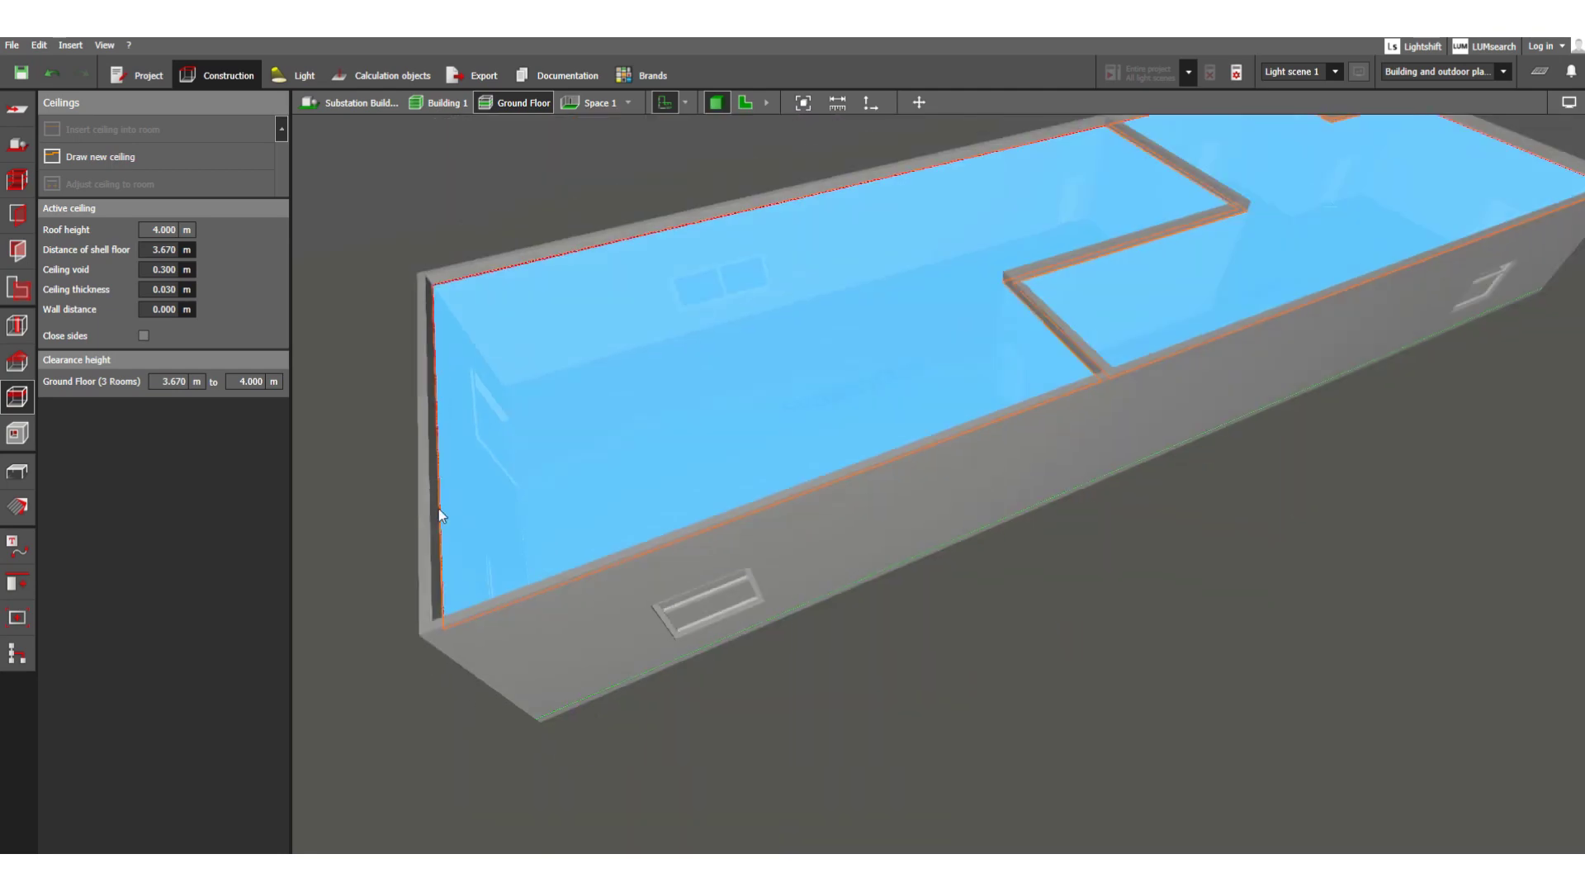
pyautogui.moveTo(864, 545); pyautogui.dragTo(795, 545)
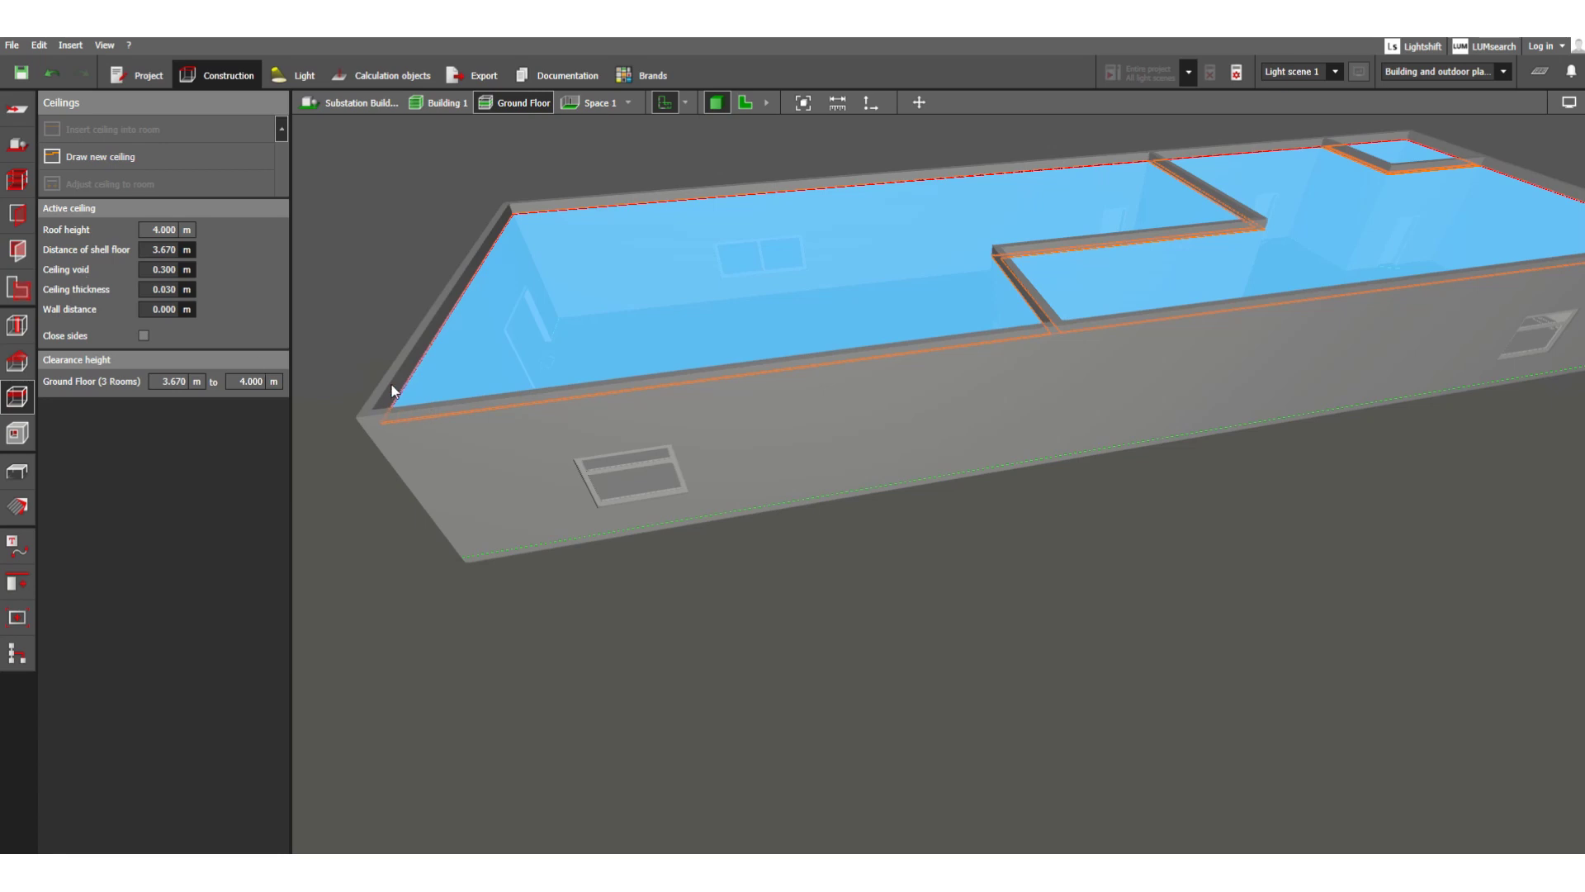
pyautogui.scroll(-1, 411, 389)
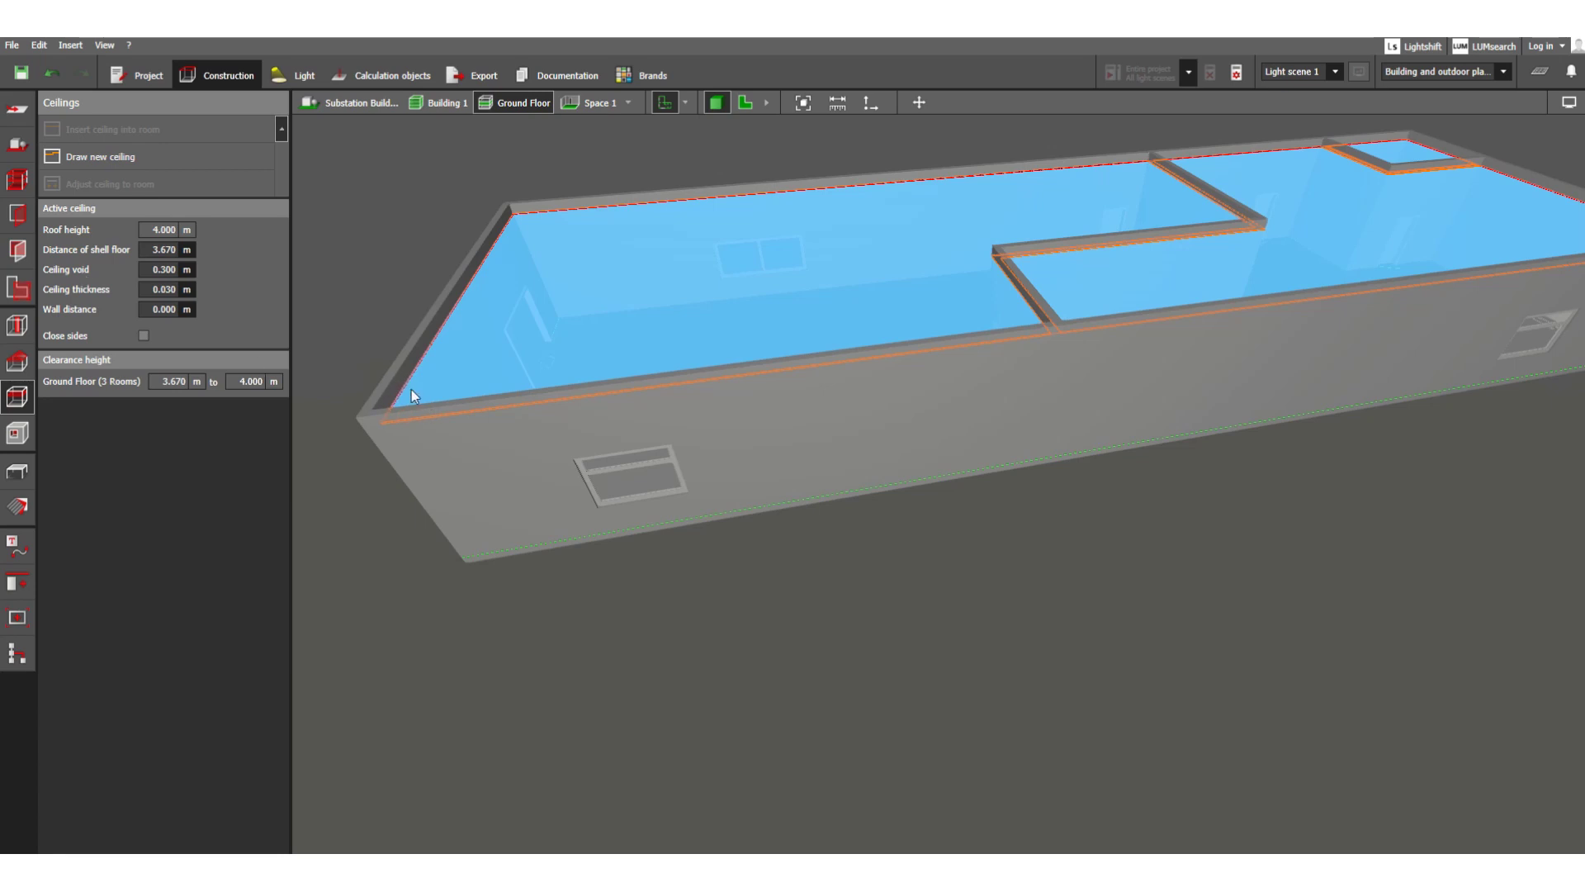
pyautogui.scroll(5, 422, 418)
pyautogui.scroll(4, 398, 472)
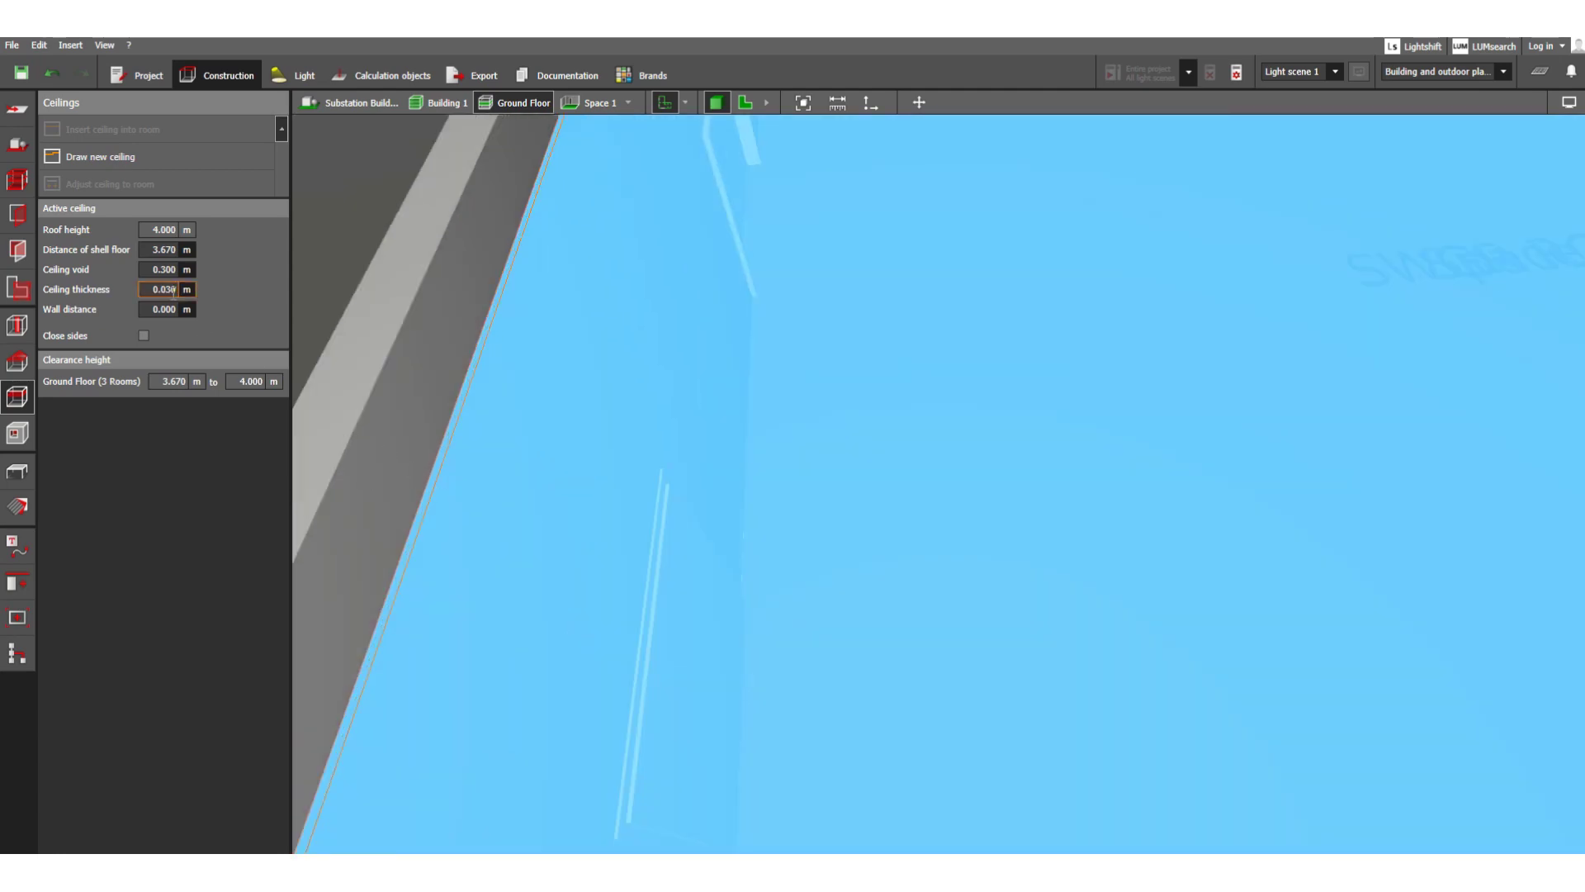
pyautogui.click(158, 269)
pyautogui.click(167, 288)
pyautogui.scroll(-3, 458, 334)
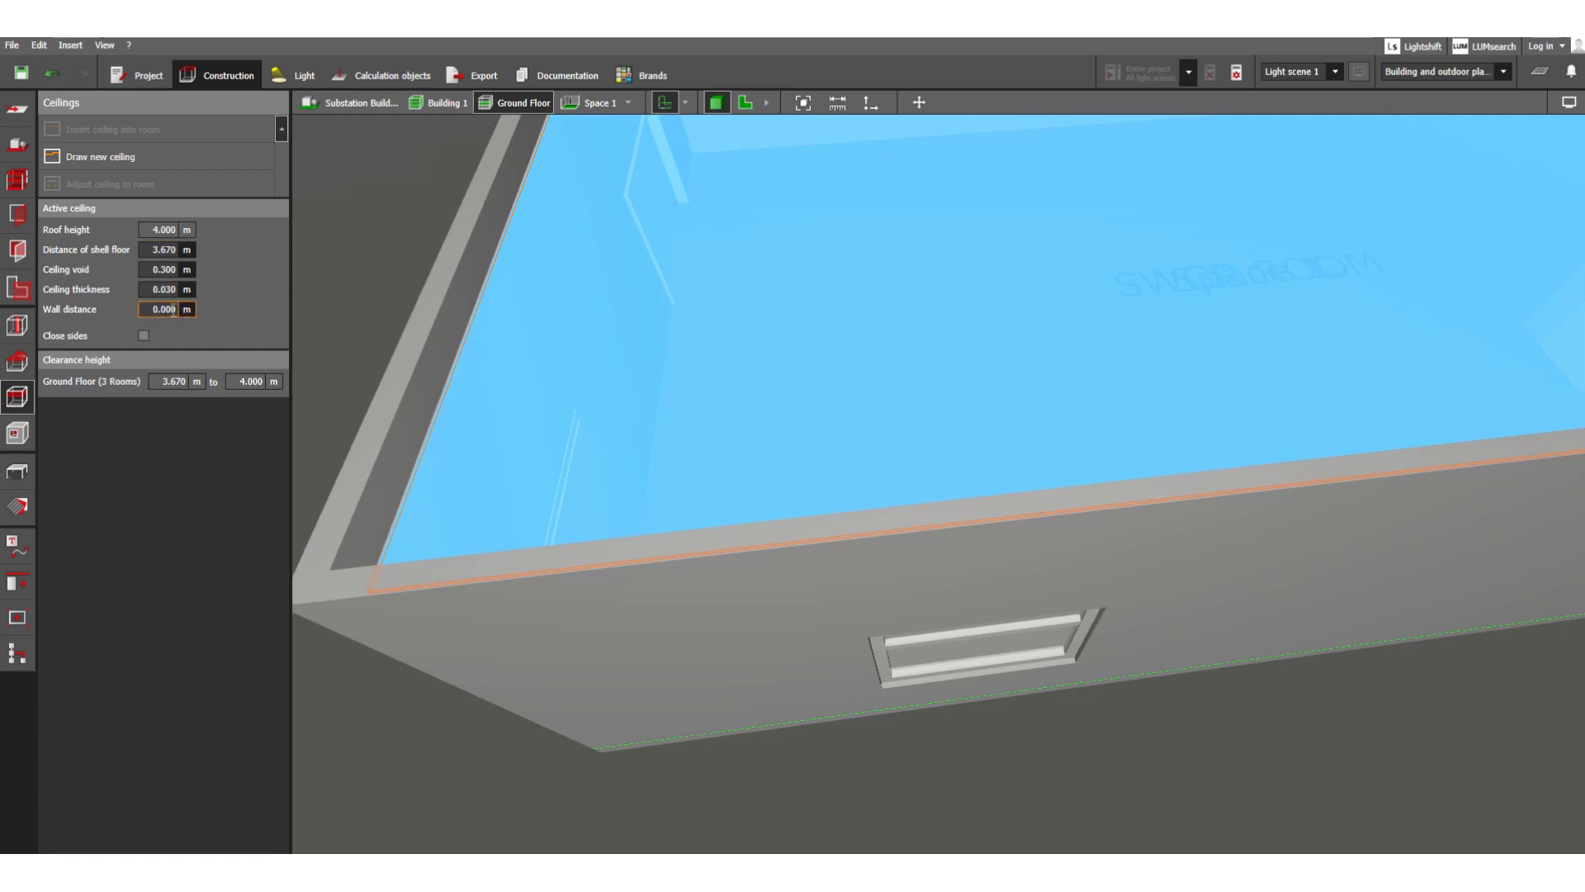
# - Set the ceiling void of the selected suspended ceilings to 1 m
pyautogui.click(150, 269)
pyautogui.doubleClick(160, 270)
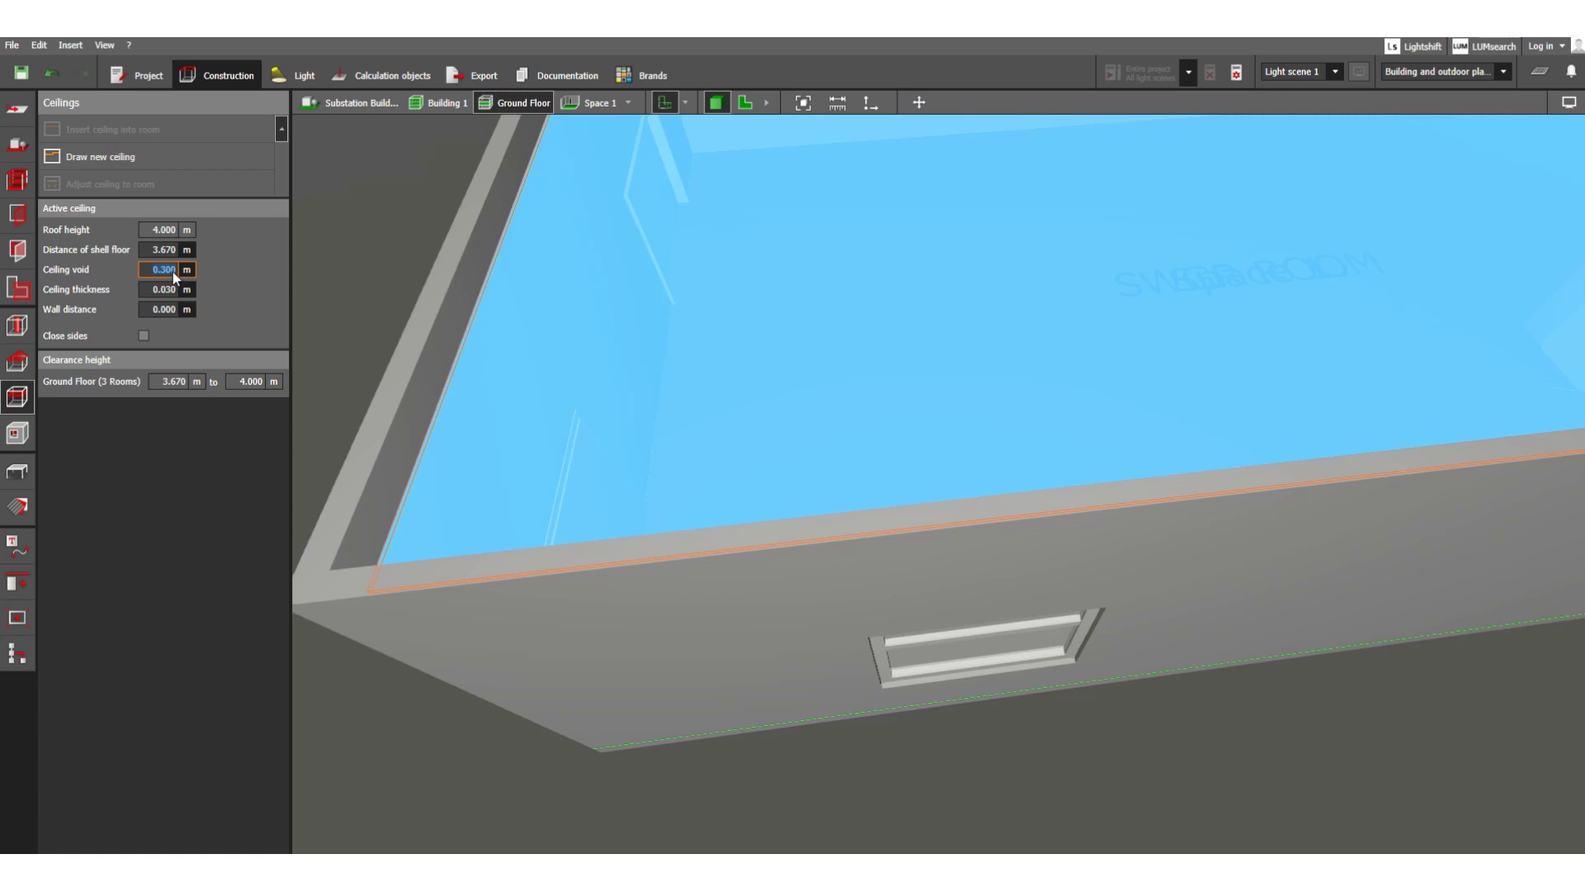
pyautogui.write('1')
pyautogui.click(165, 309)
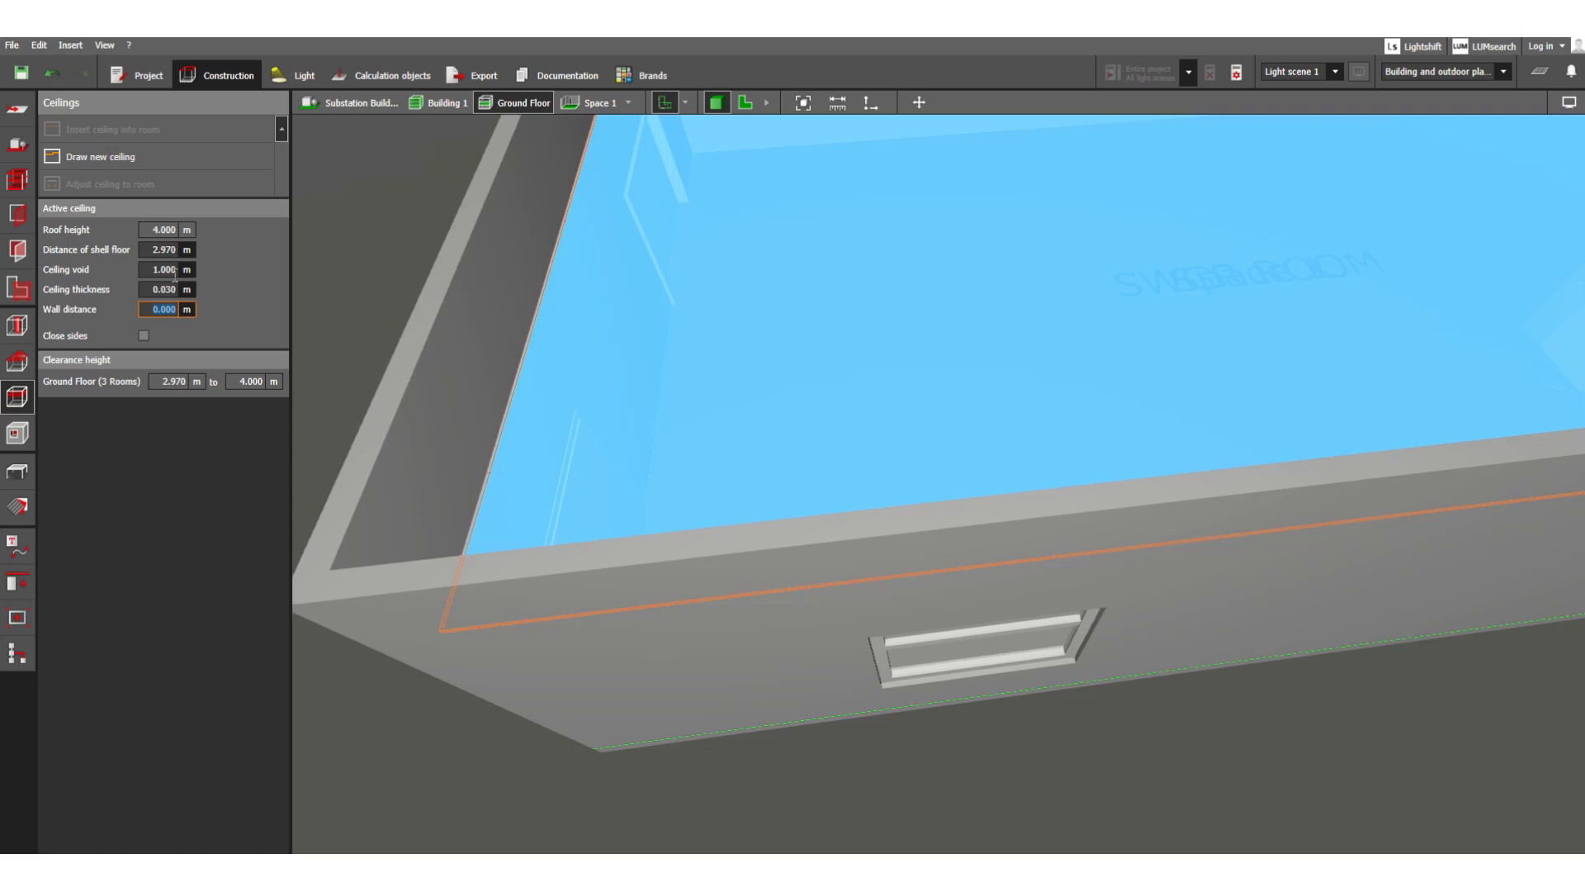
pyautogui.click(157, 250)
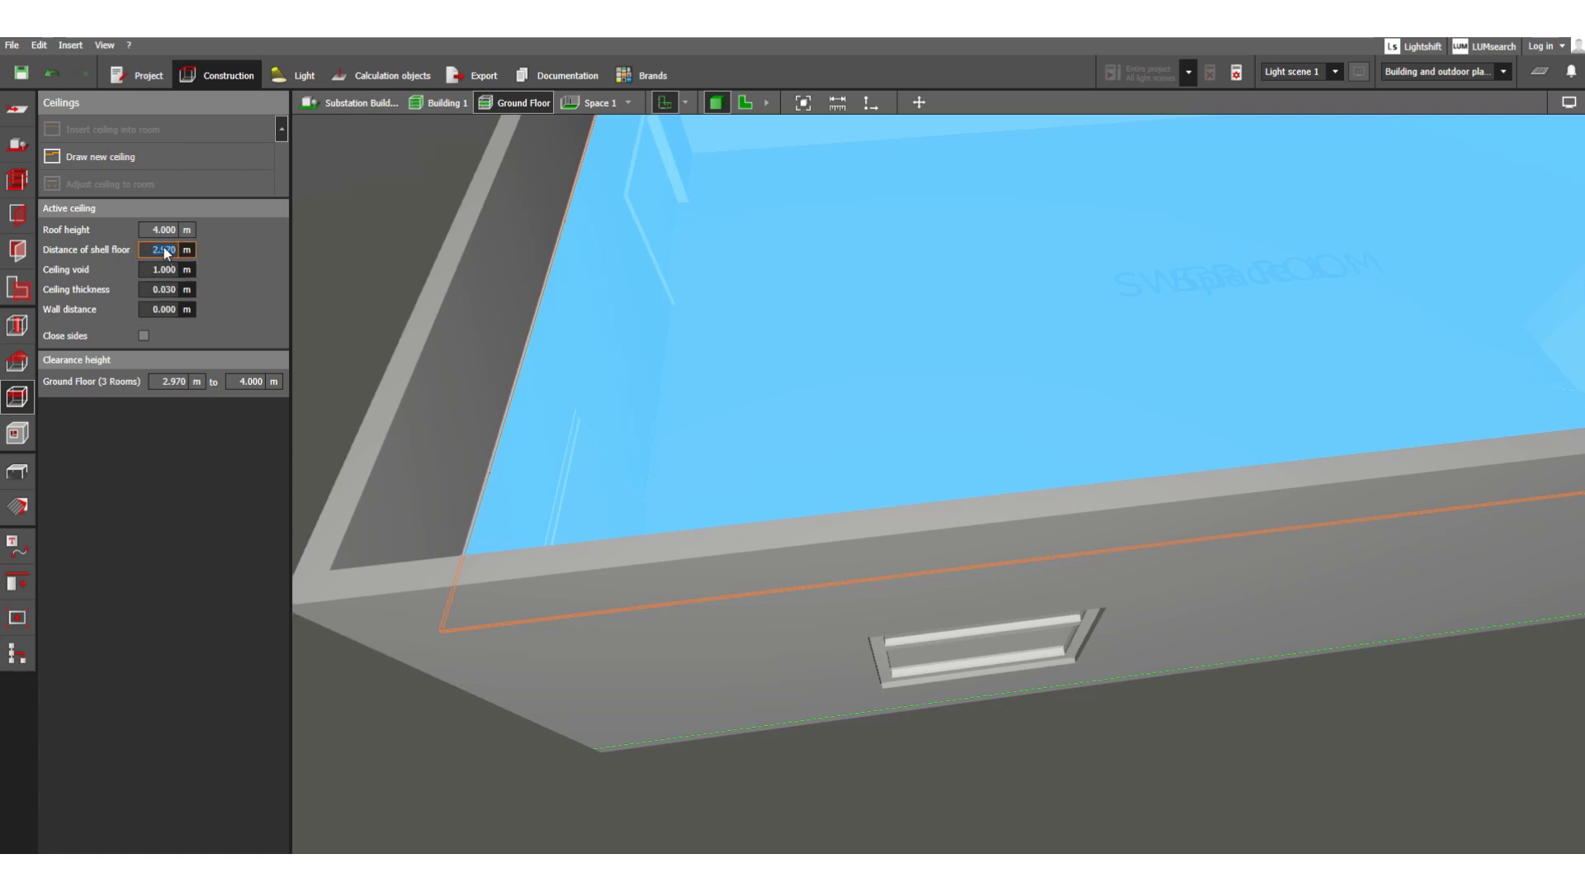
# - Set the ceiling void of the selected suspended ceilings to 0.5 m
pyautogui.click(153, 270)
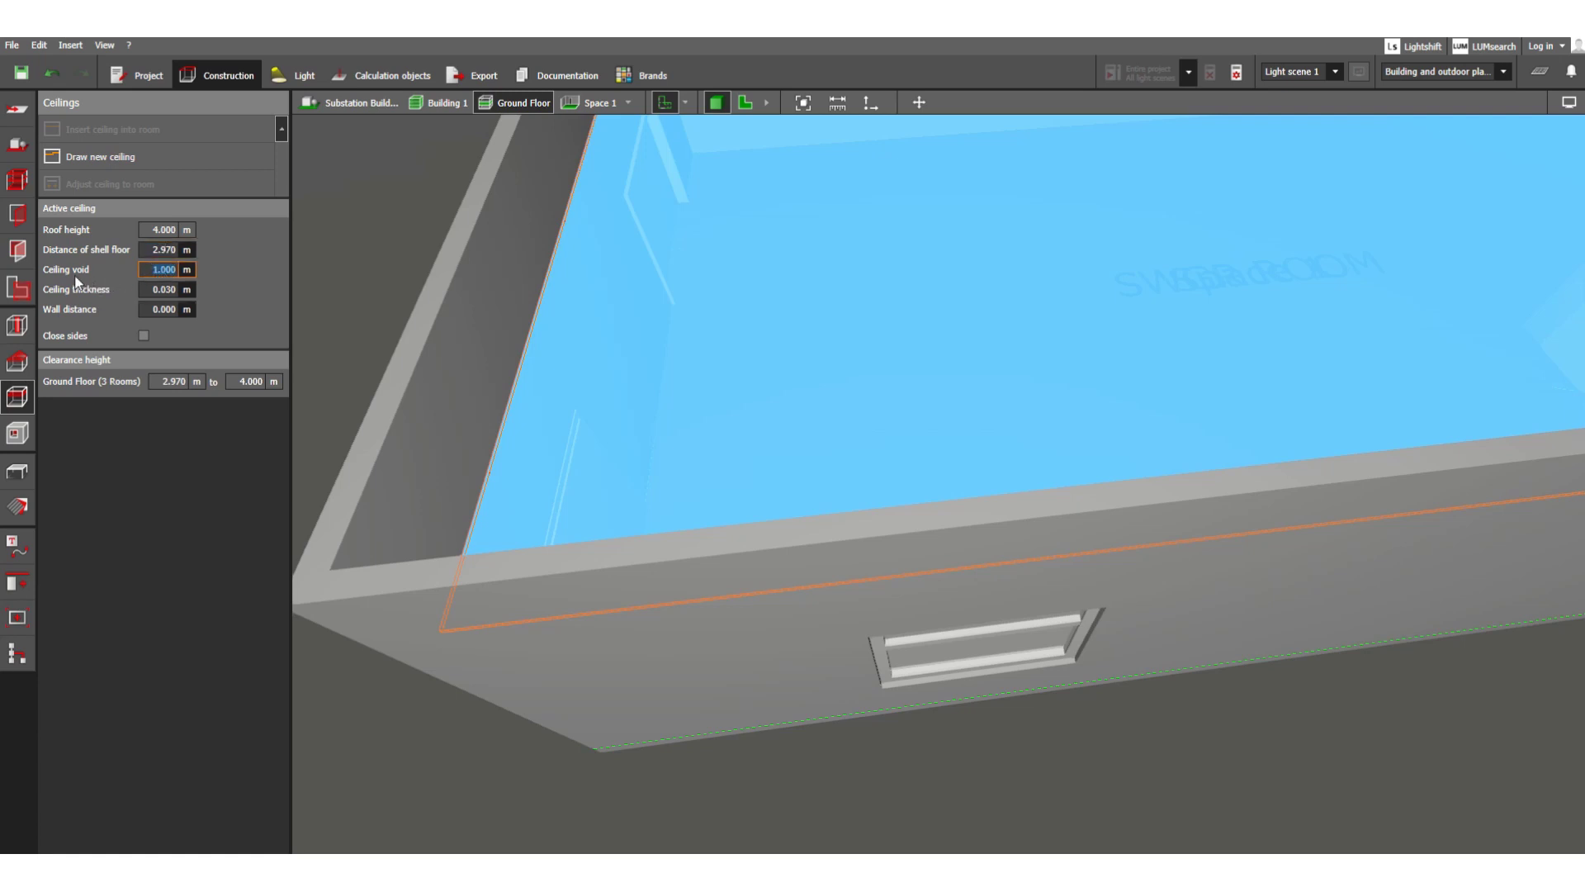
pyautogui.write('.')
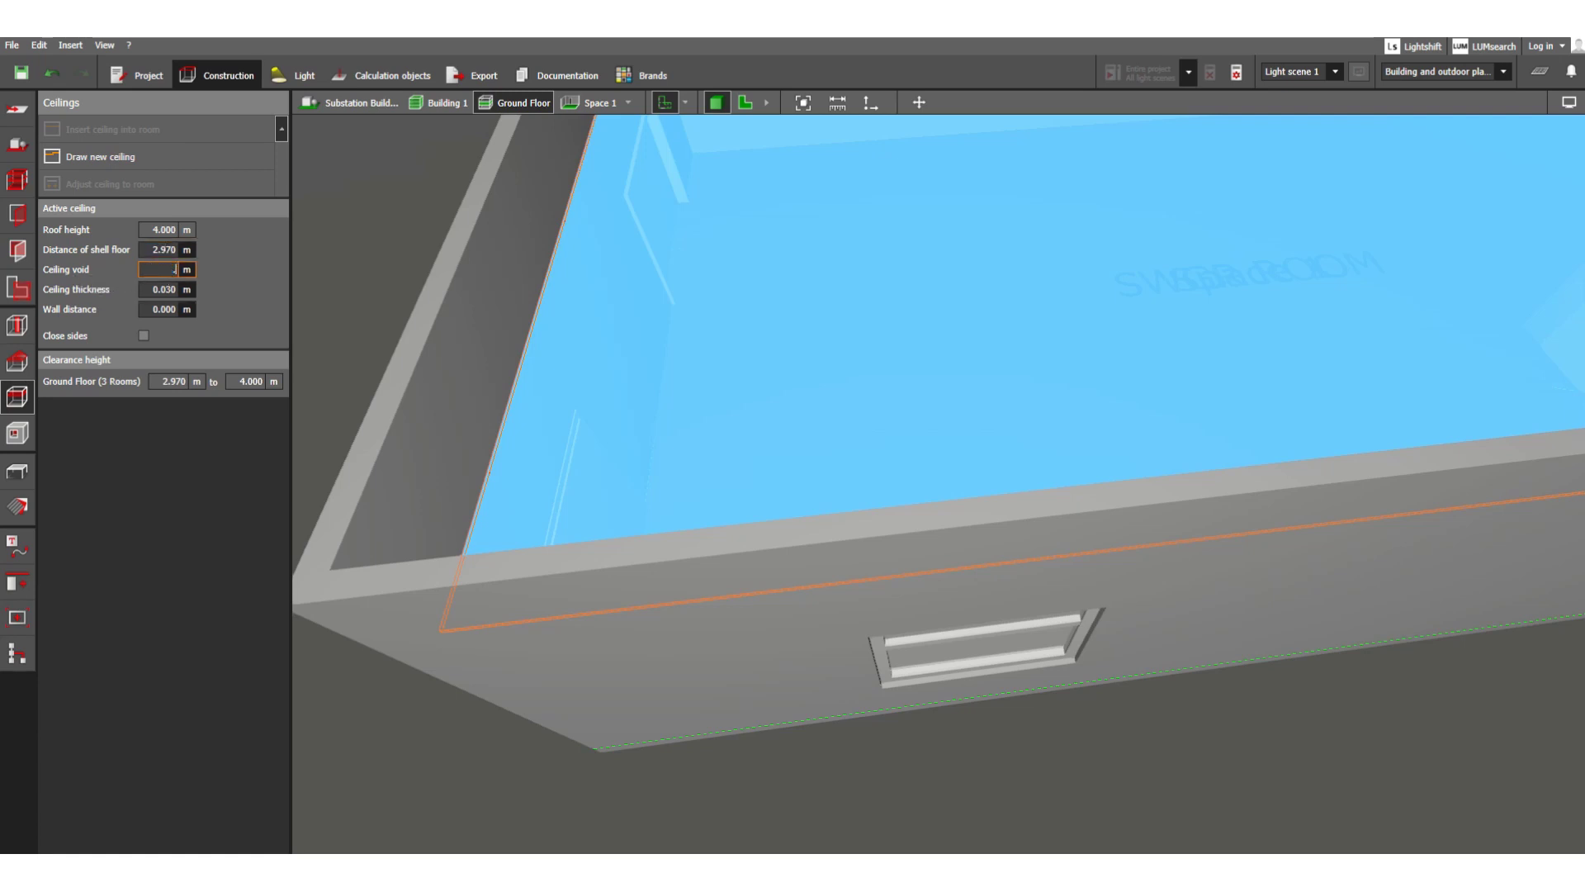
pyautogui.write('5')
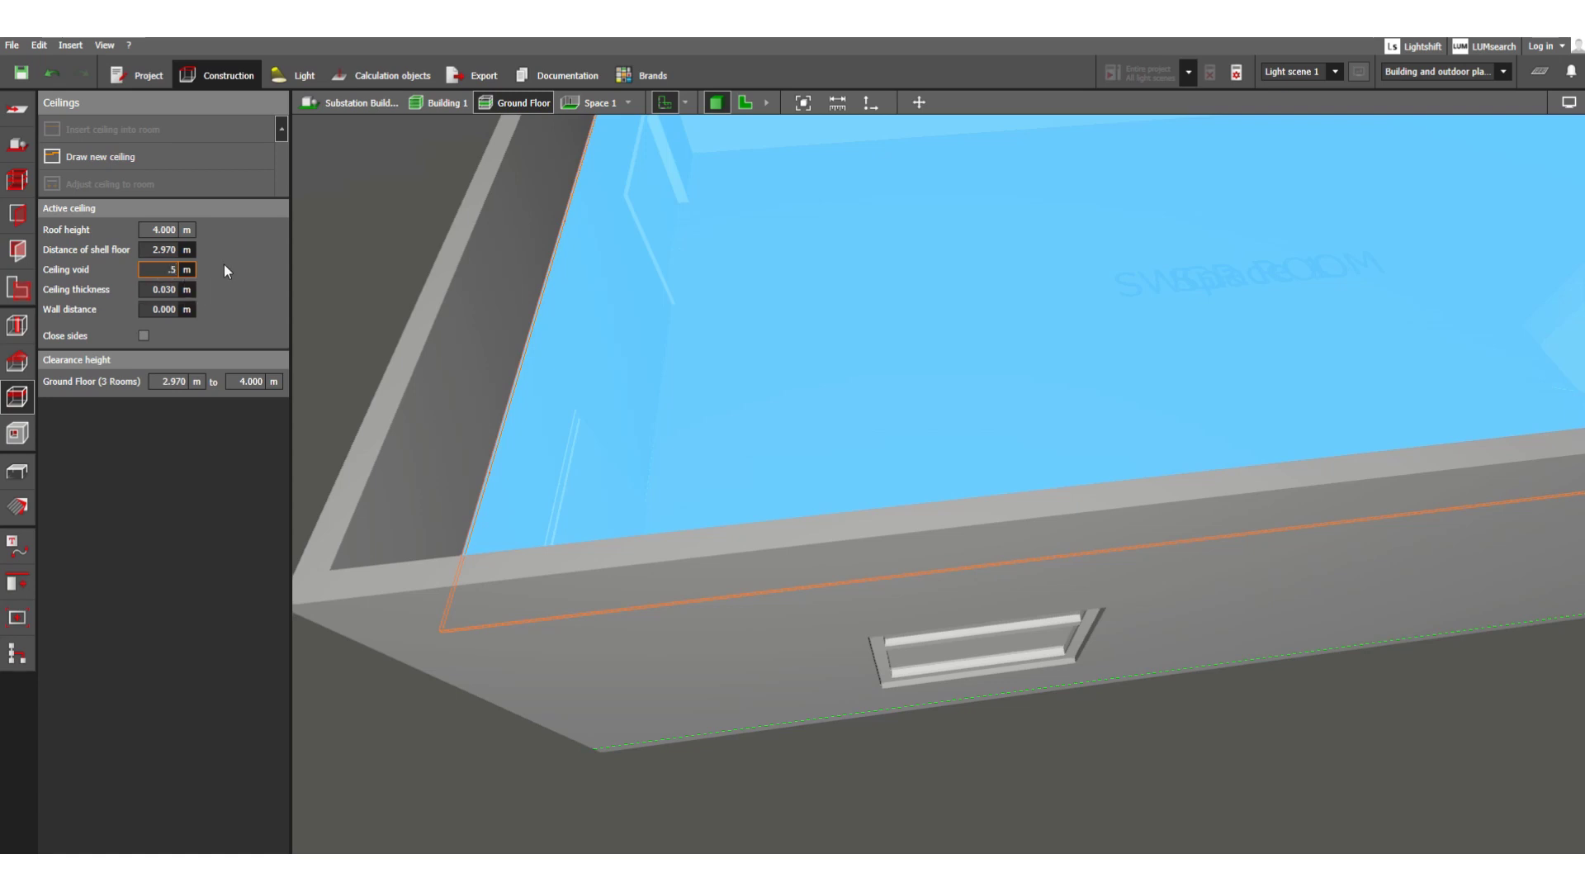
pyautogui.click(153, 257)
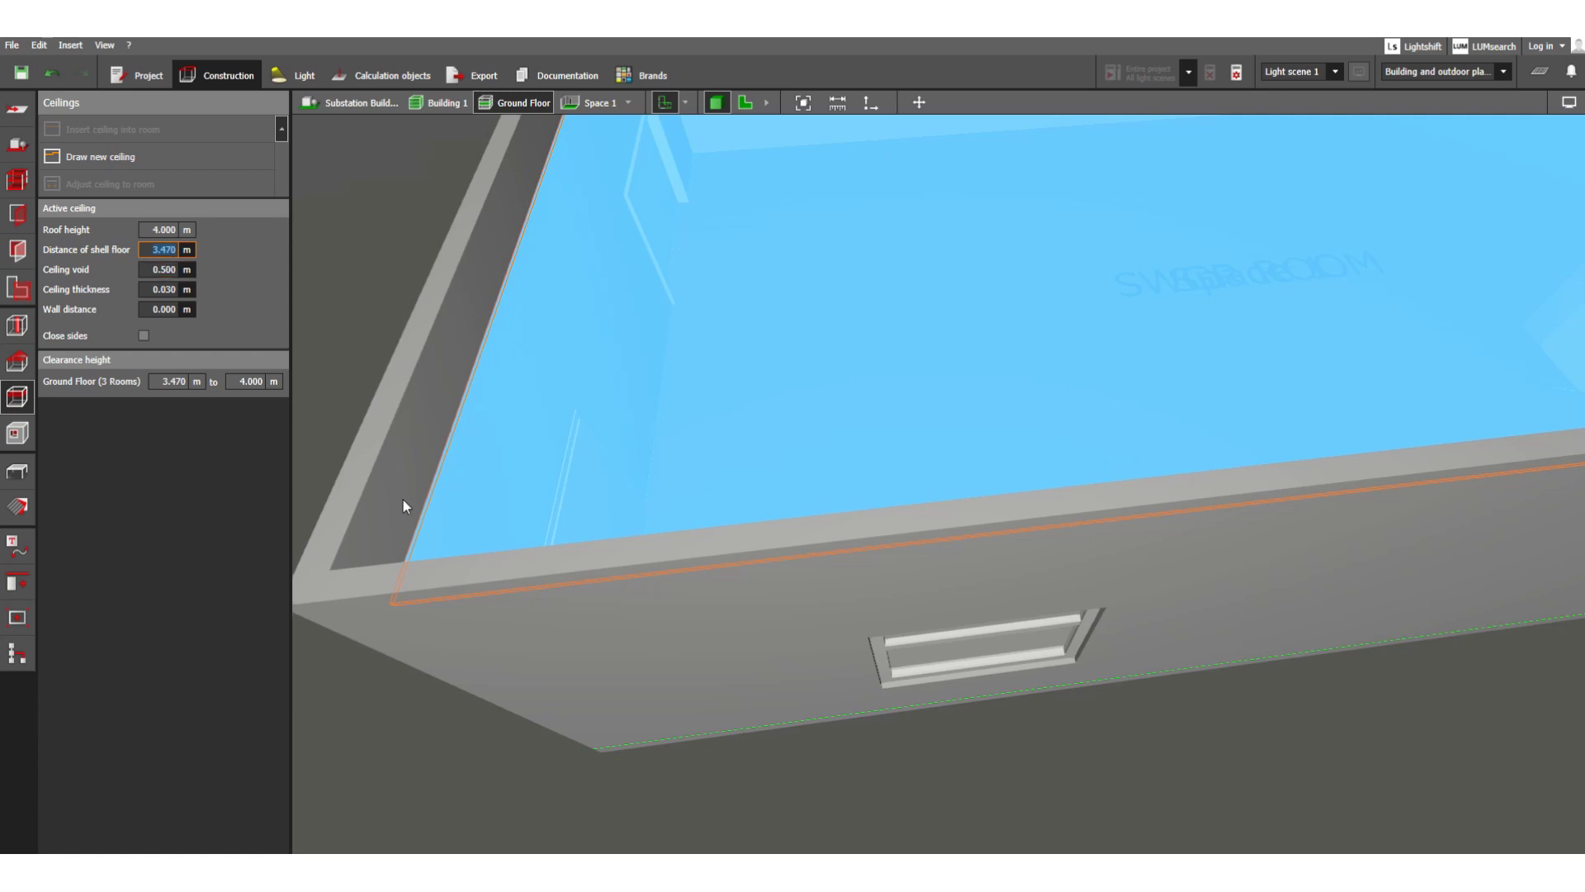
# - Select the ceilings of the SWGR room, Space 2 and Space 3 individually to check each one's settings
pyautogui.click(437, 452)
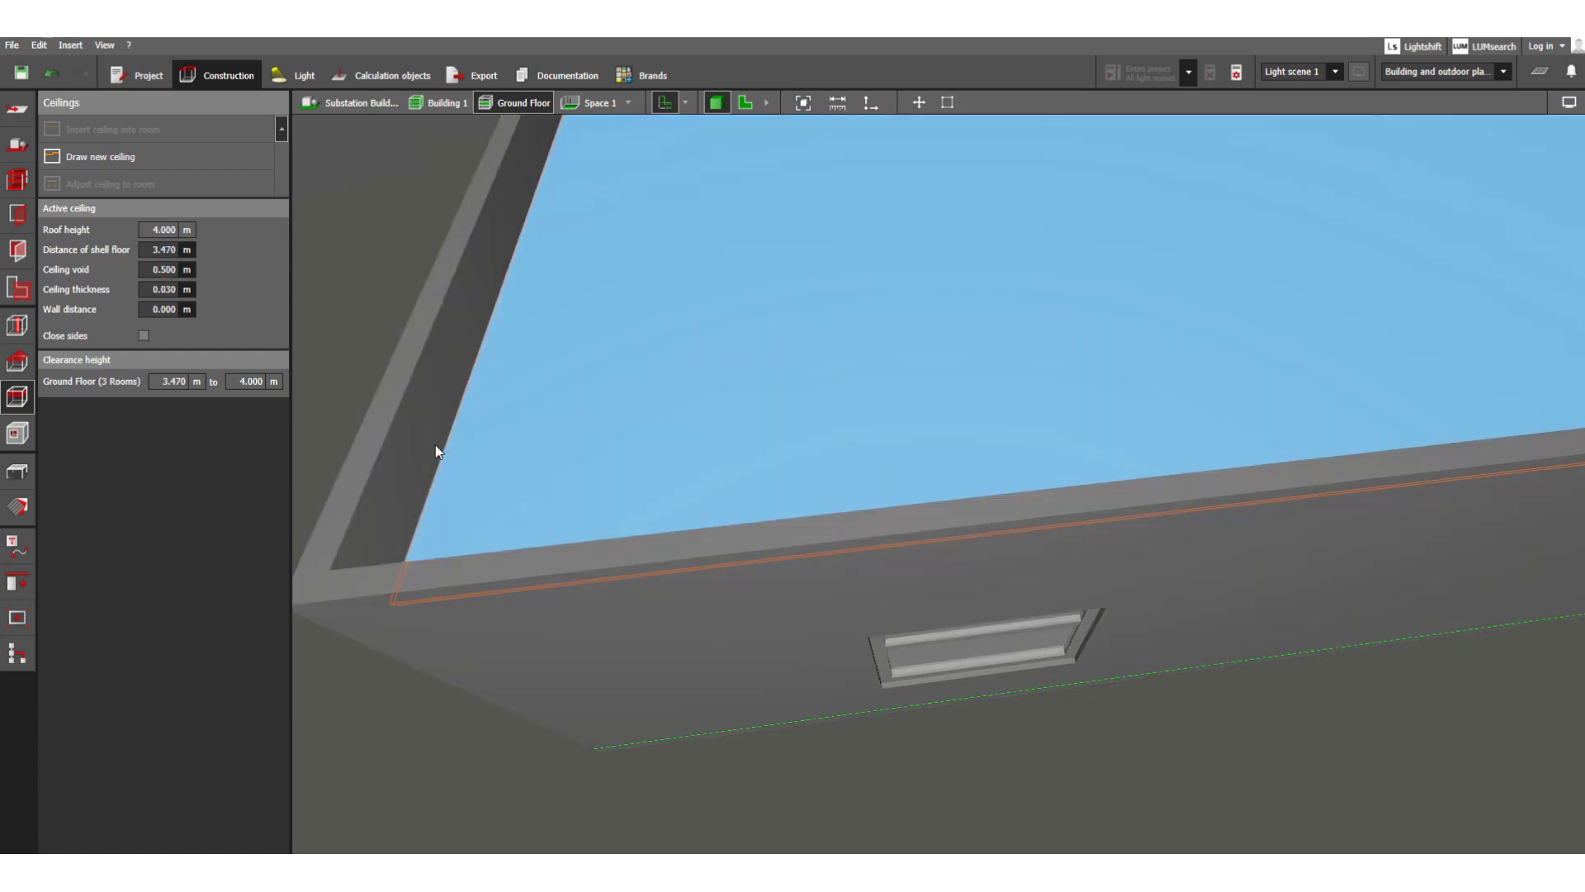
pyautogui.scroll(-10, 427, 526)
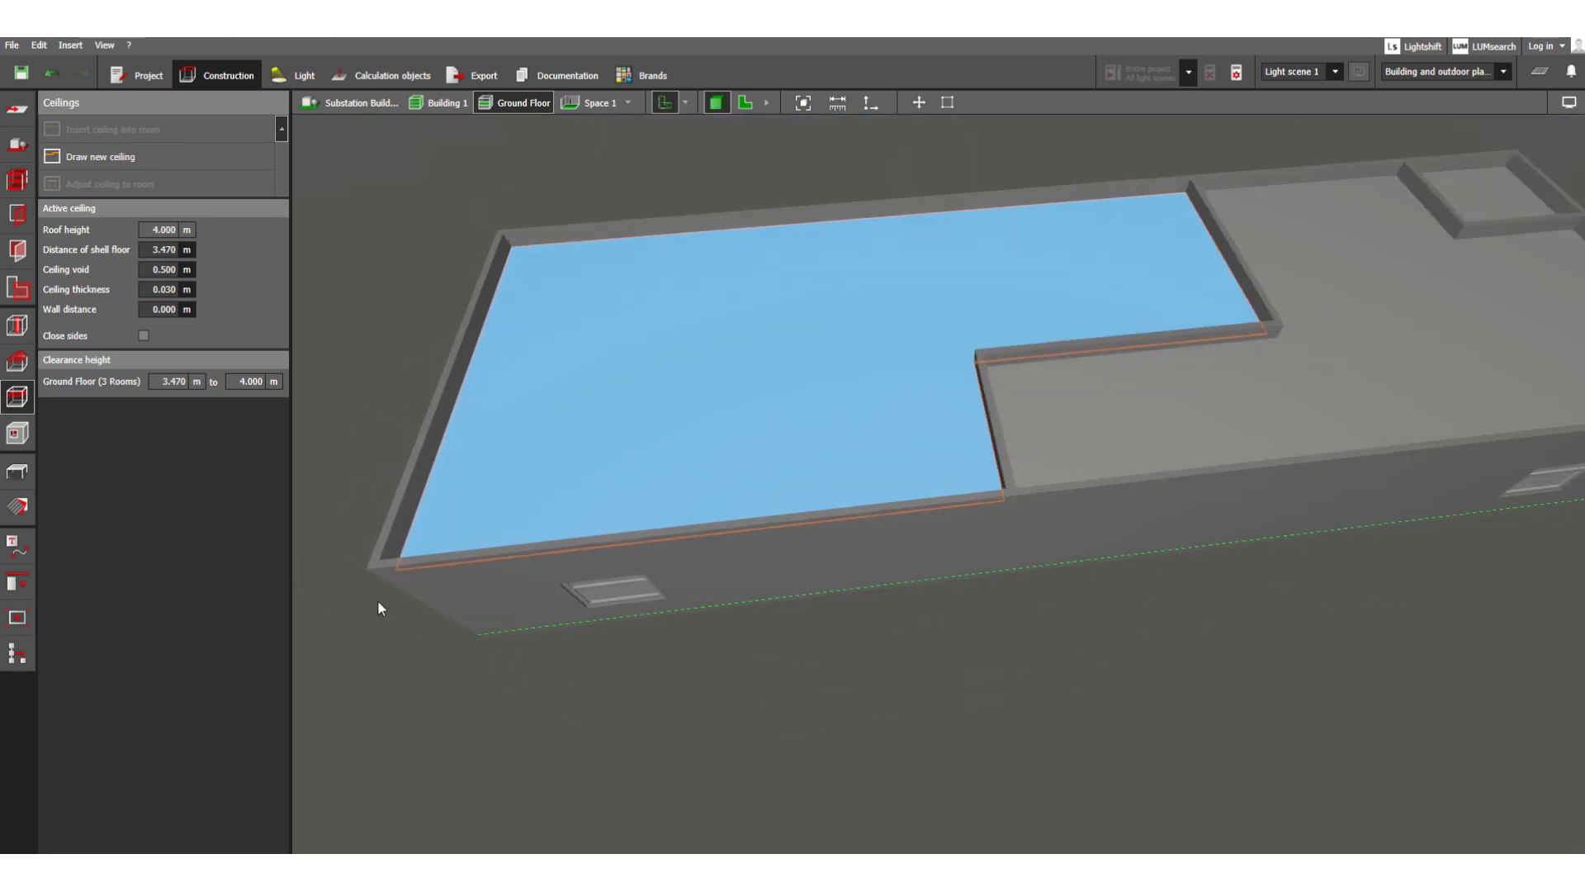
pyautogui.click(1113, 434)
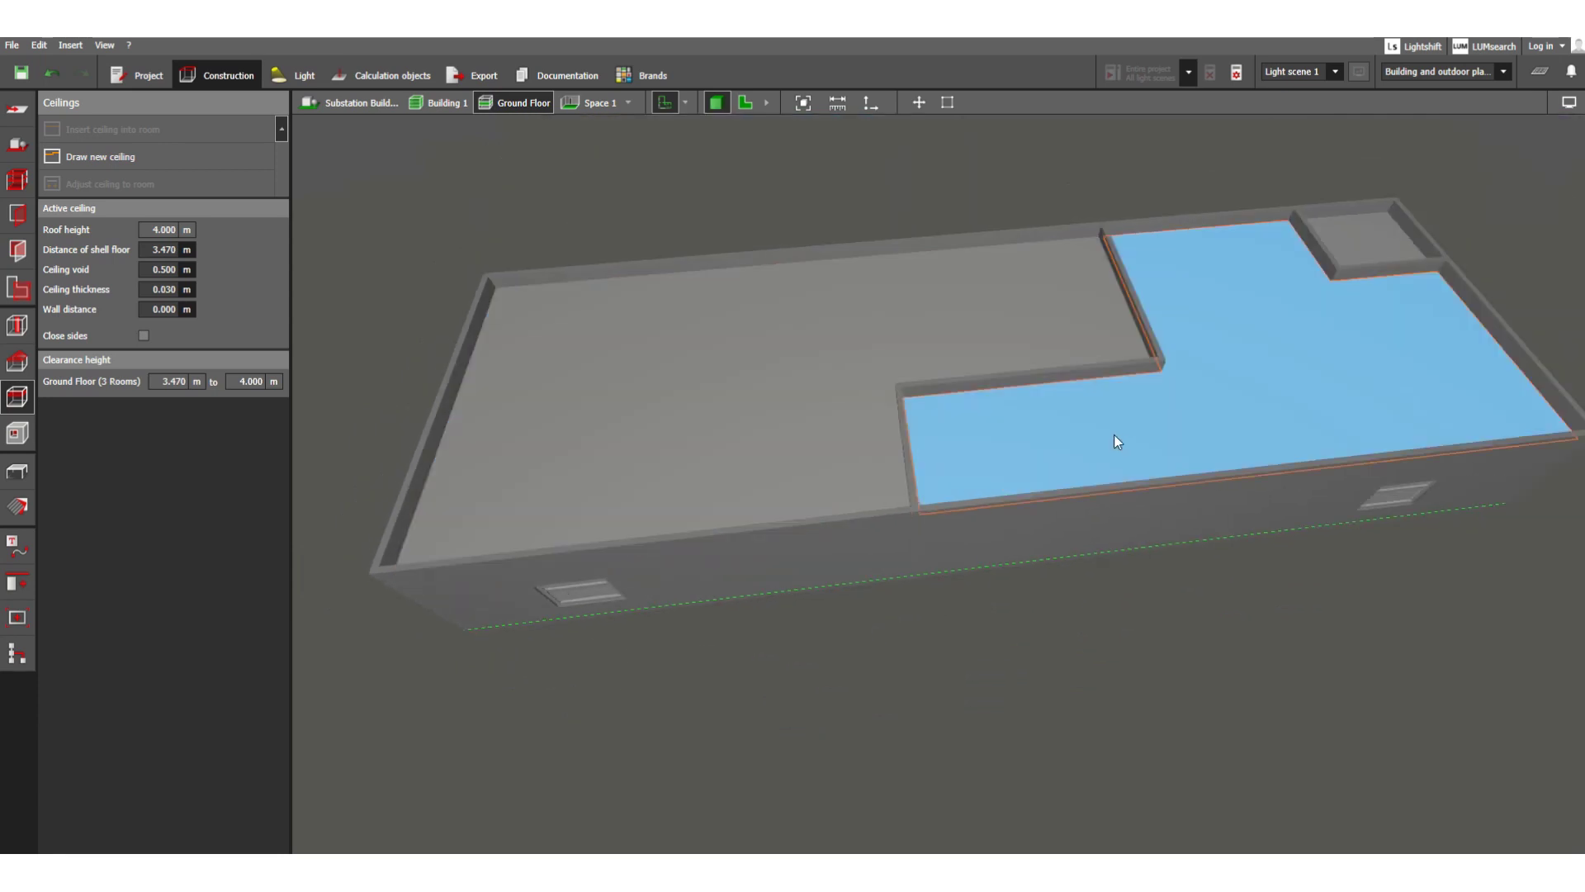
pyautogui.click(1005, 332)
pyautogui.click(1369, 235)
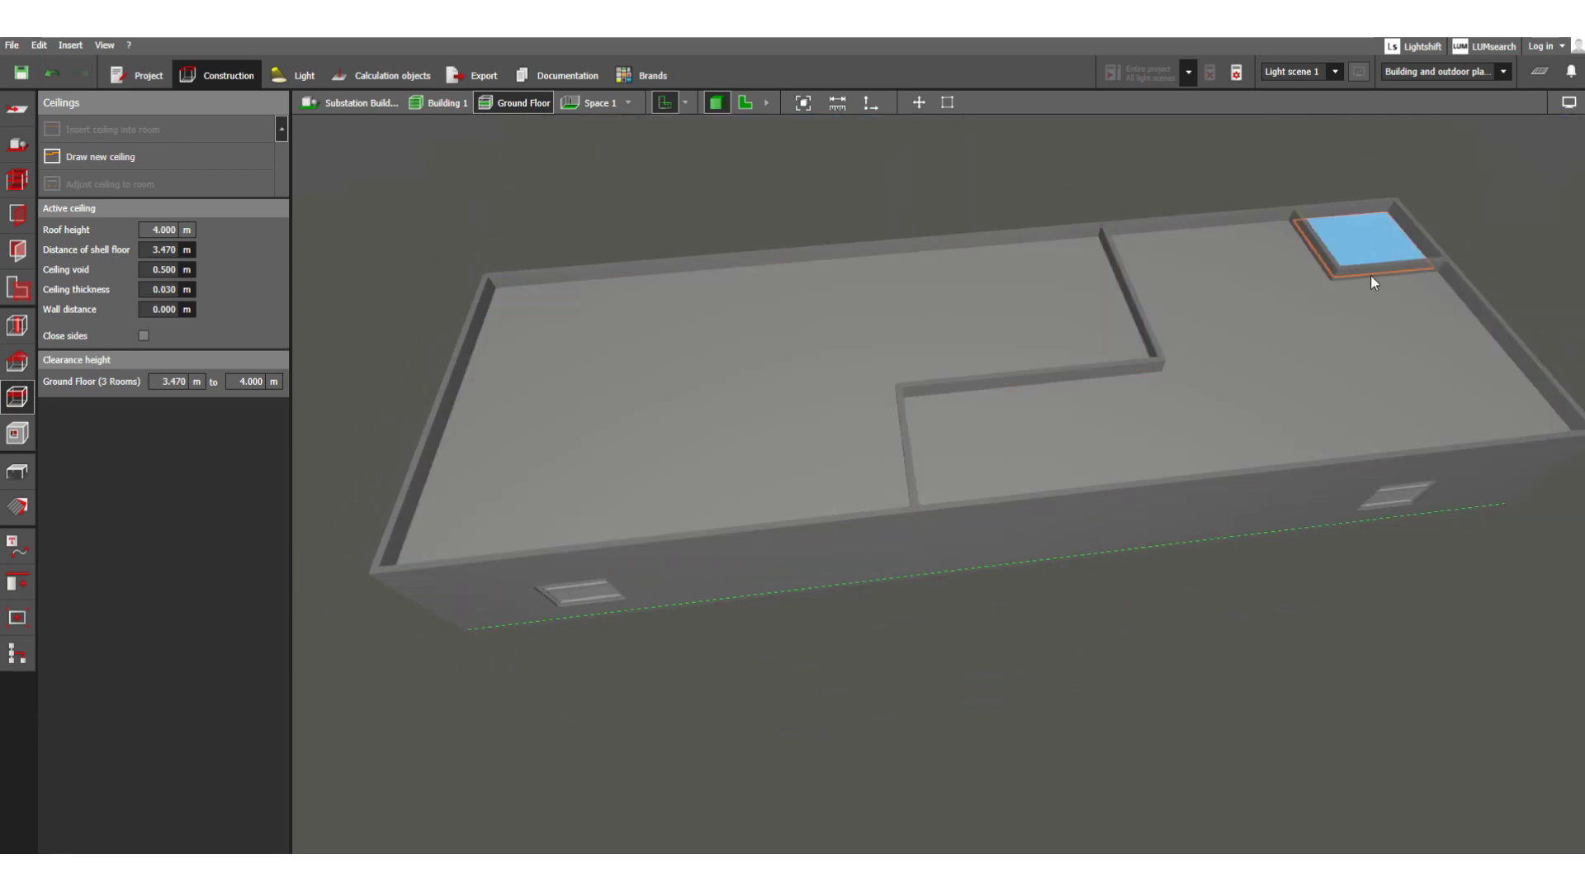
pyautogui.click(1140, 395)
pyautogui.click(900, 333)
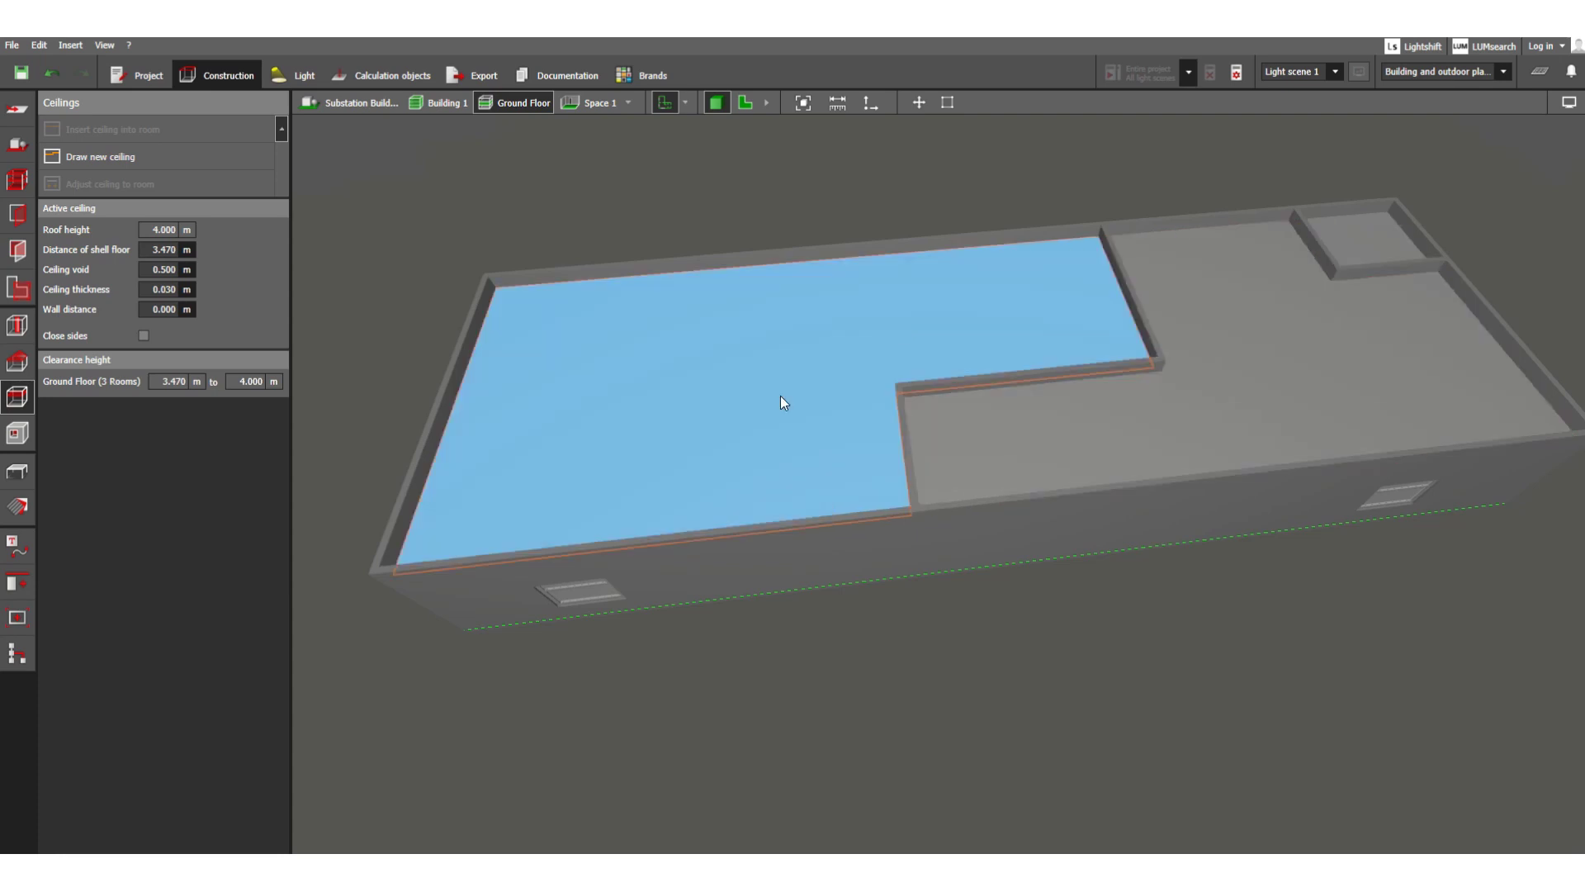
# - Inspect the ceilings from several sides of the building, select the Space 3 ceiling, and decline saving the project
pyautogui.moveTo(632, 651); pyautogui.dragTo(713, 620, button='right')
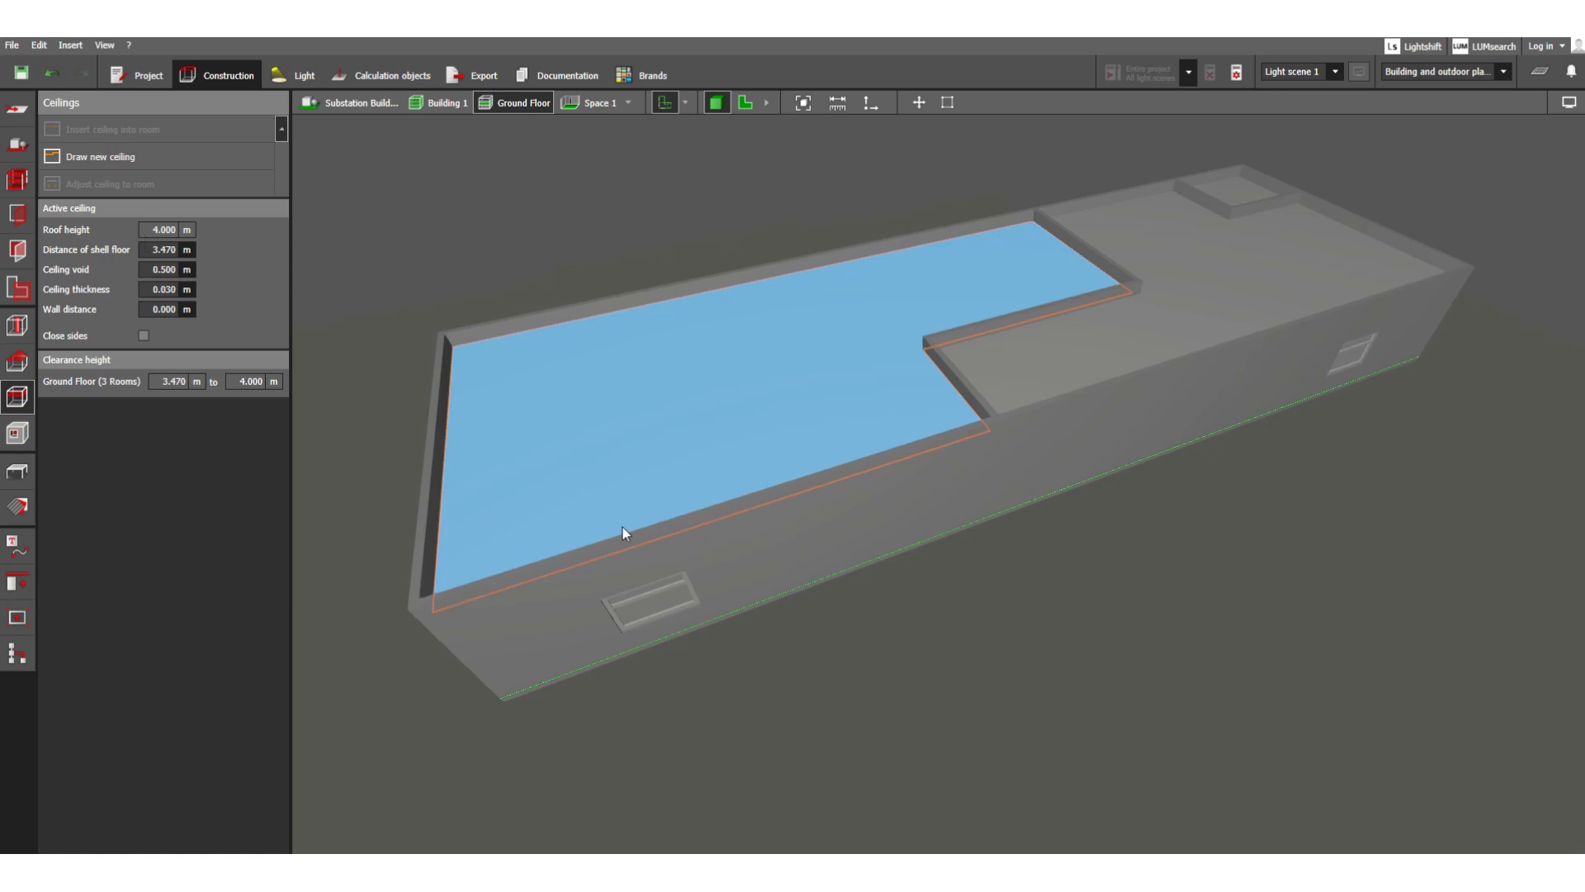
pyautogui.moveTo(728, 551); pyautogui.dragTo(1108, 468, button='right')
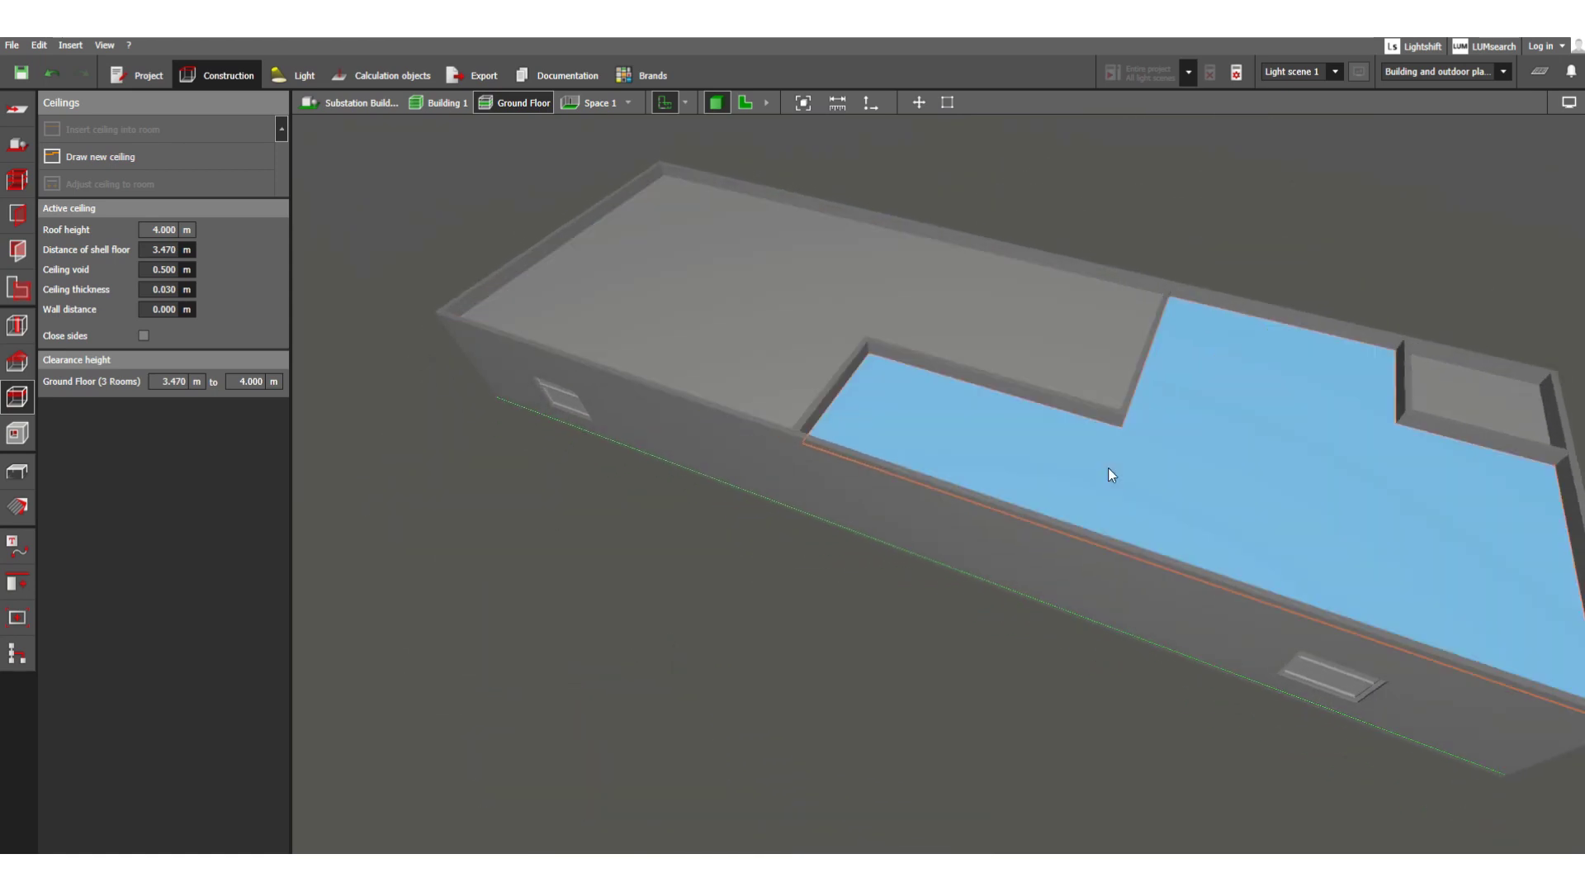
pyautogui.click(1478, 397)
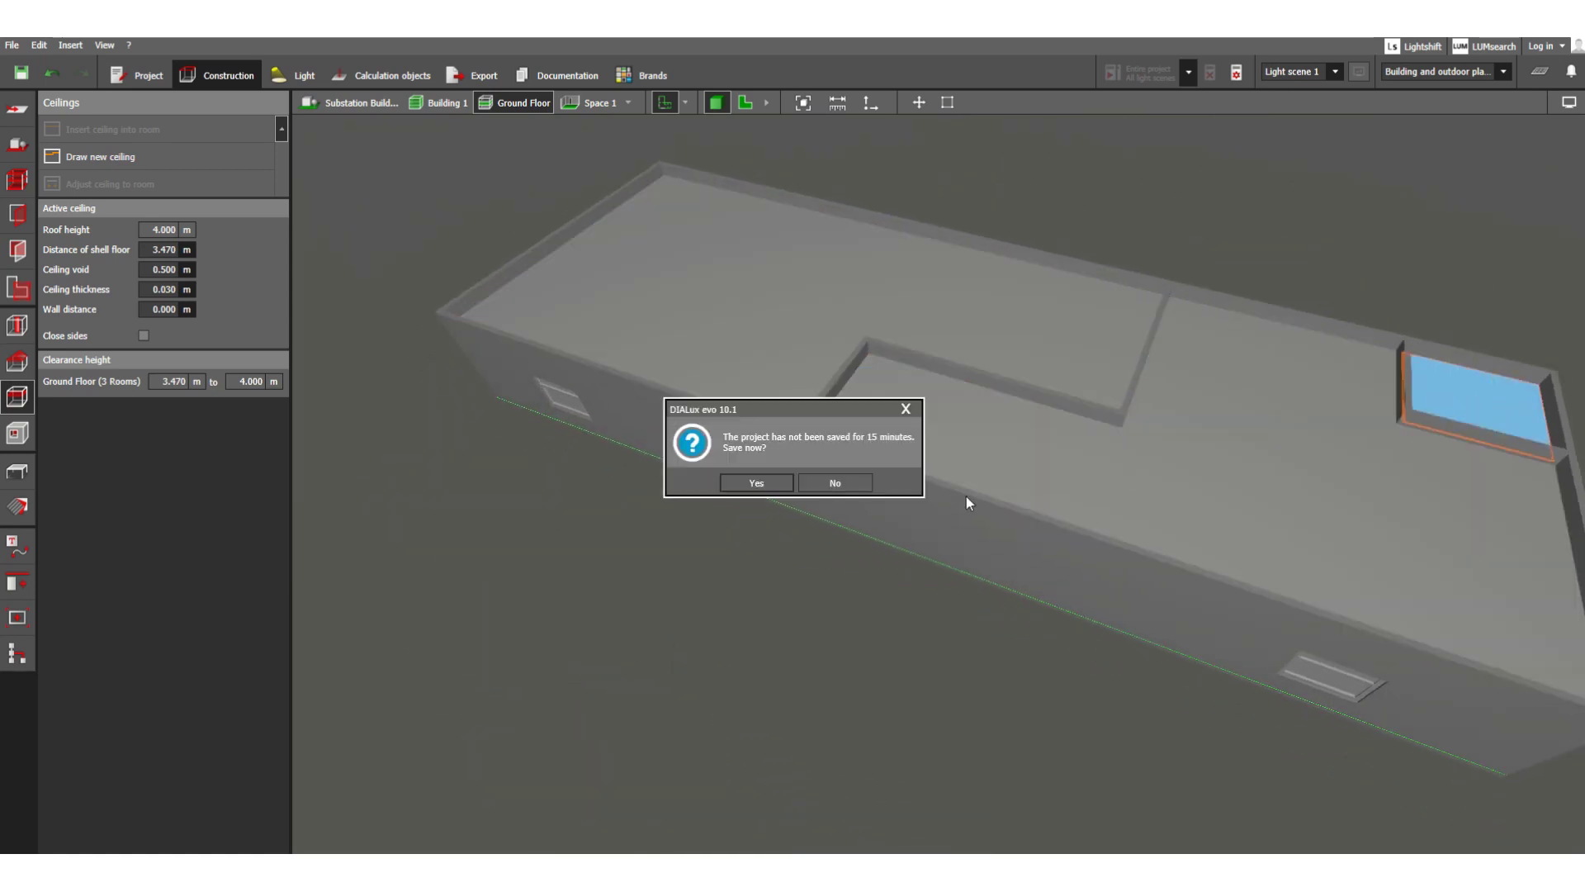
pyautogui.click(836, 485)
pyautogui.scroll(-5, 455, 468)
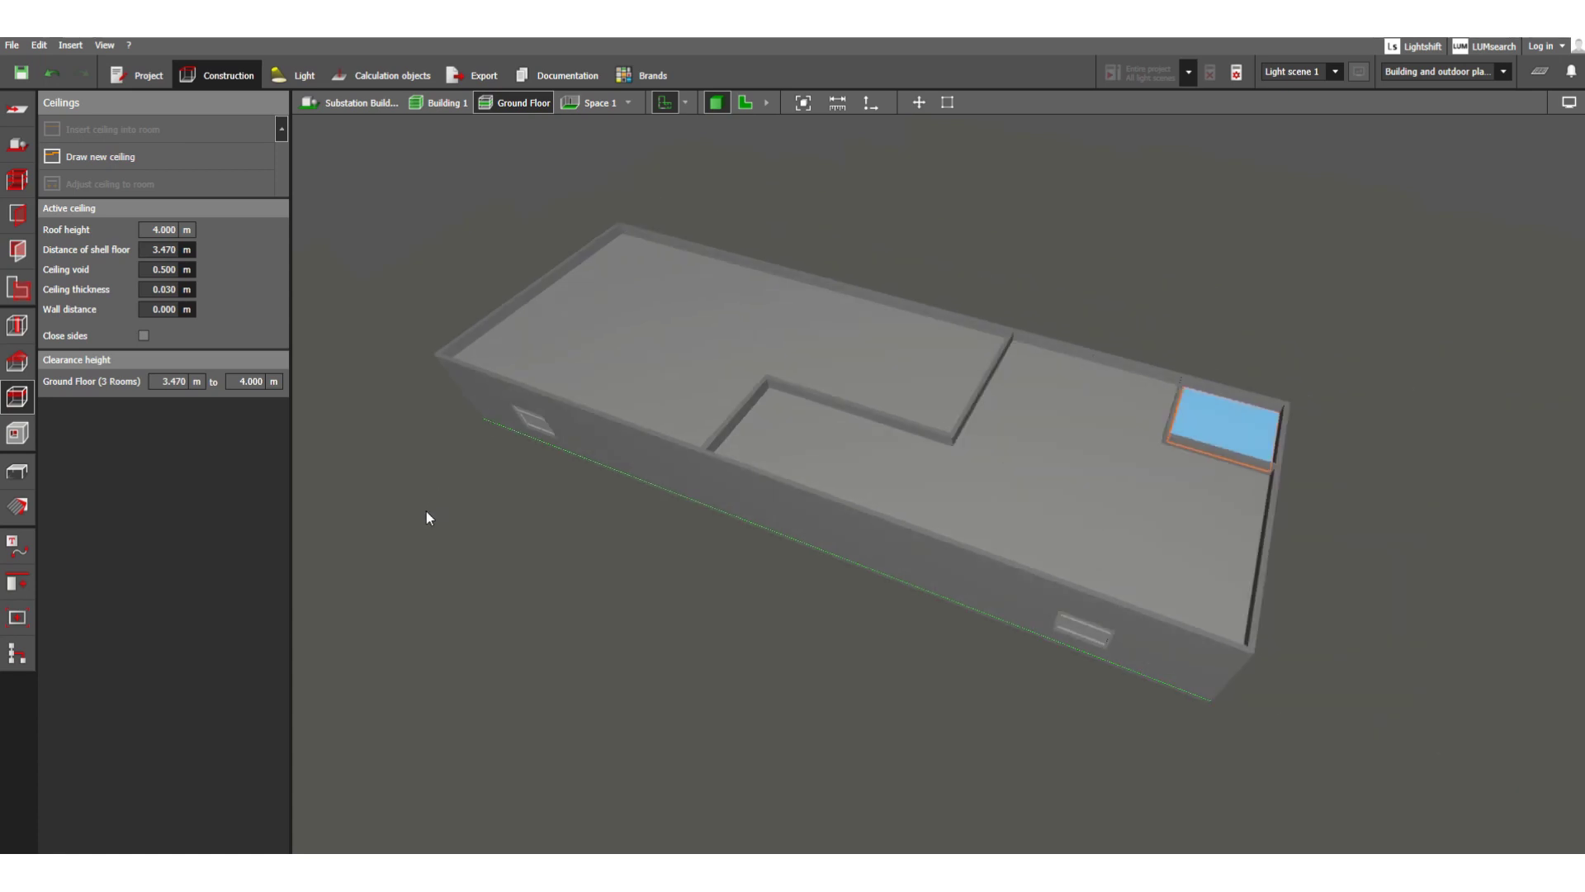
pyautogui.moveTo(426, 512); pyautogui.dragTo(760, 545, button='right')
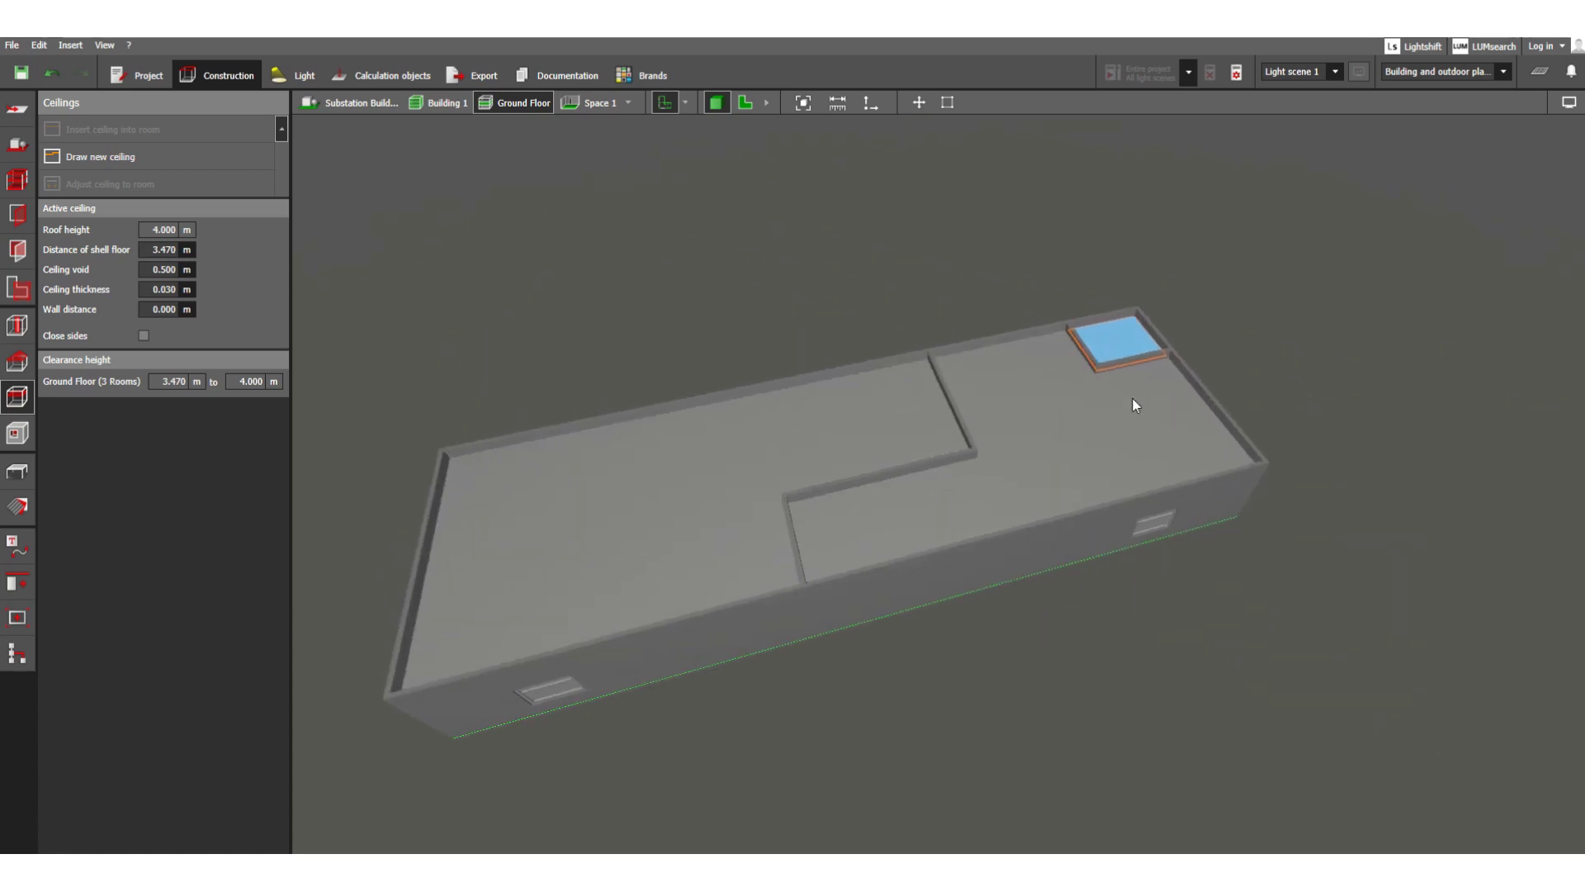
pyautogui.scroll(6, 722, 630)
pyautogui.scroll(-1, 679, 598)
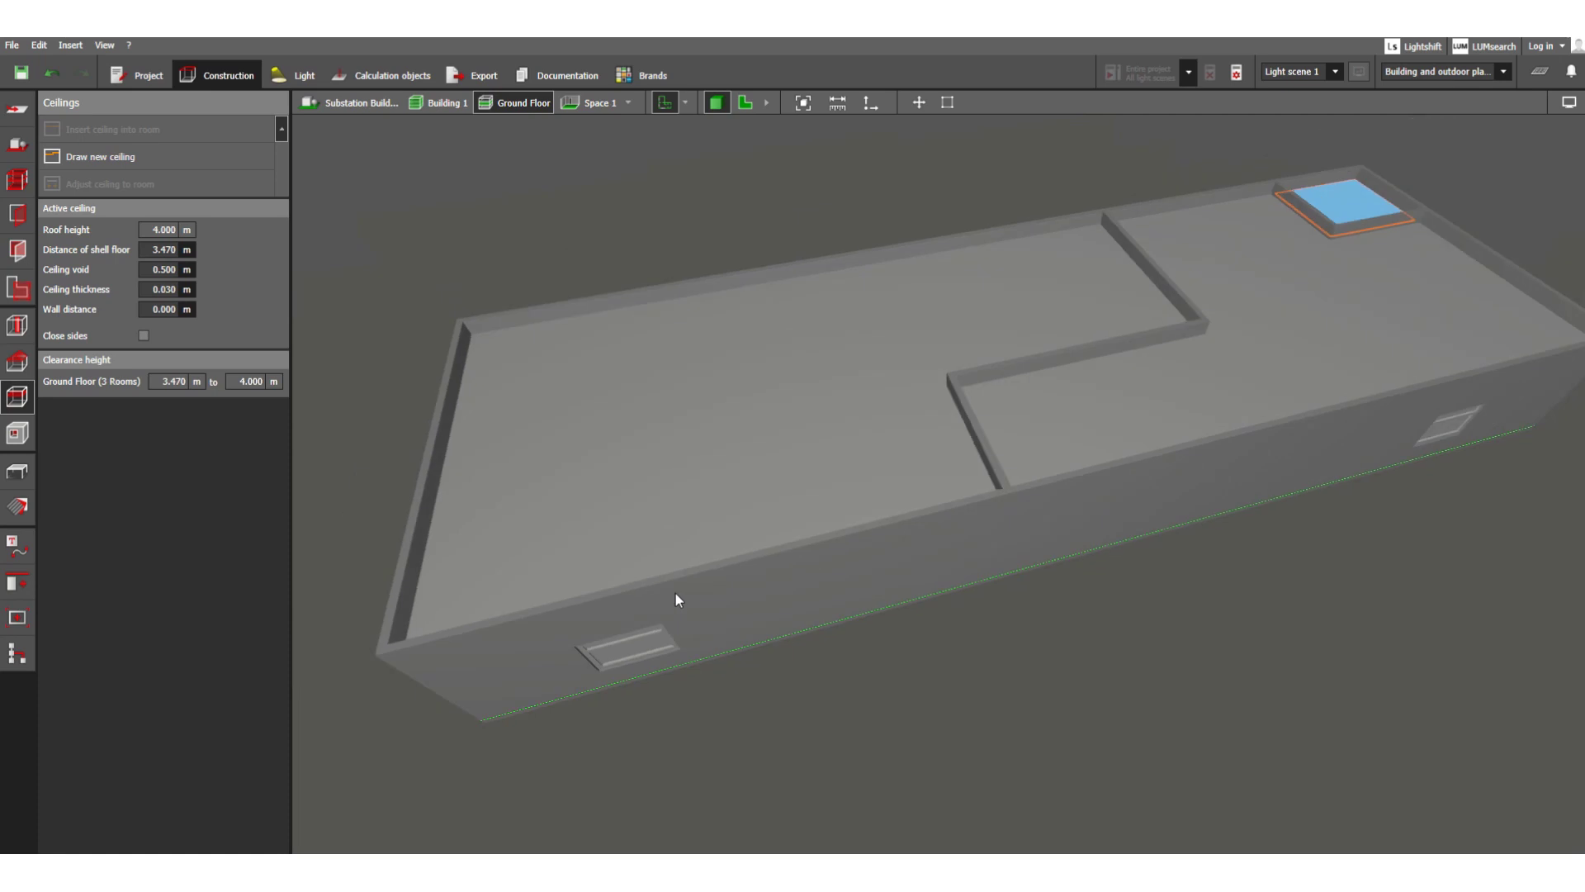